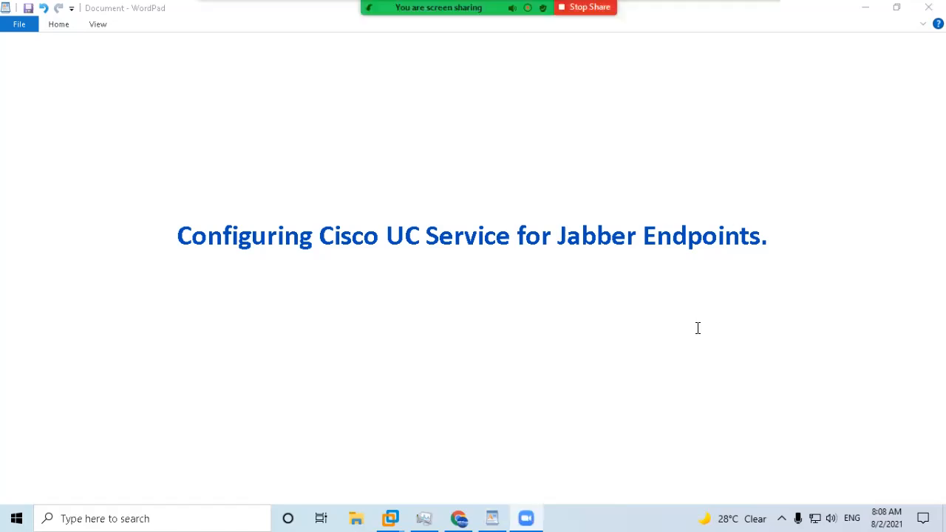
Switch to Cisco Unified CM Administration in the browser and open the UC Service list under User Settings
{"action": "left_click", "coordinate": [459, 518]}
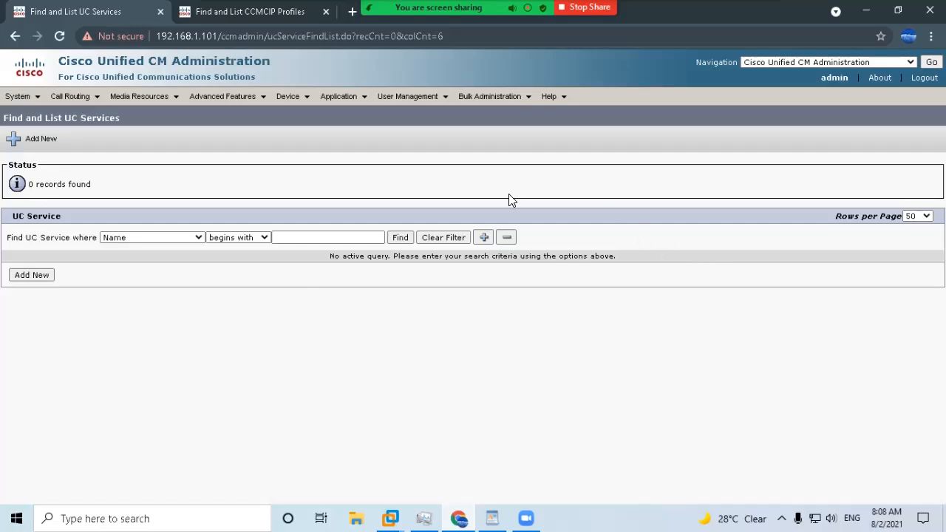
{"action": "left_click", "coordinate": [386, 99]}
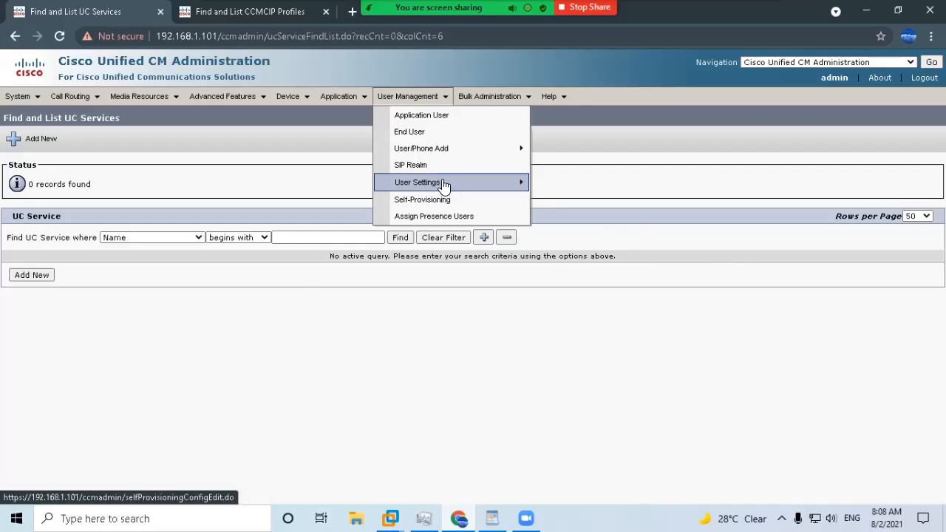
{"action": "mouse_move", "coordinate": [444, 184]}
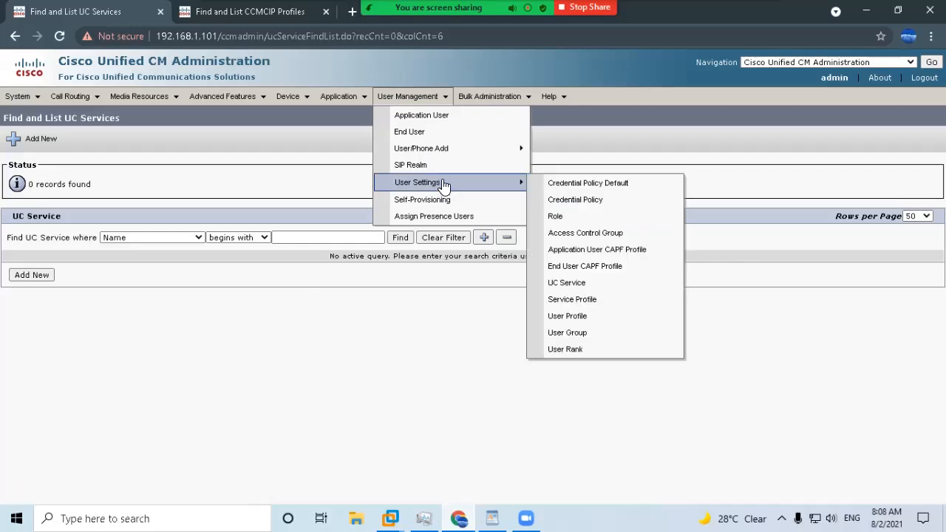
{"action": "left_click", "coordinate": [583, 285]}
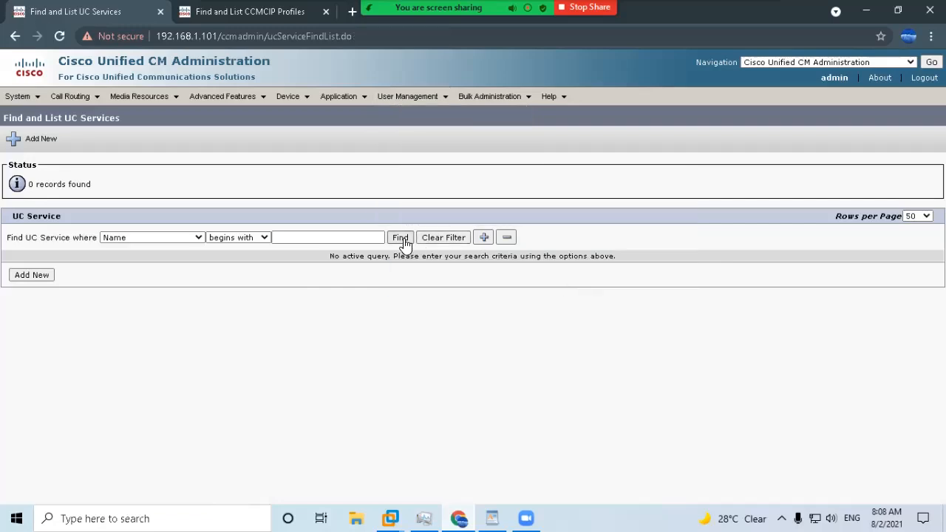
Start adding a new UC service with the service type CTI
{"action": "left_click", "coordinate": [27, 277]}
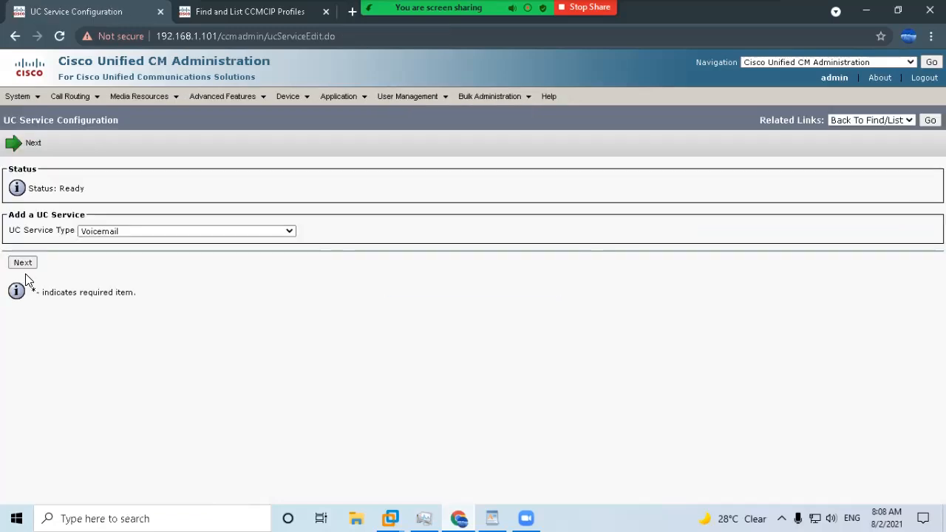
{"action": "left_click", "coordinate": [97, 232]}
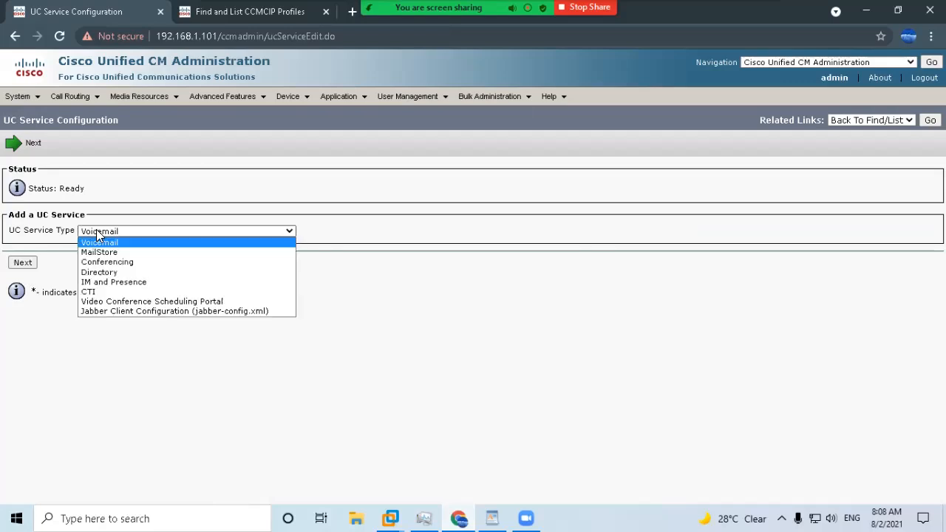
{"action": "left_click", "coordinate": [109, 293]}
{"action": "left_click", "coordinate": [24, 265]}
{"action": "left_click", "coordinate": [25, 265]}
Enter CTI PUB as both the name and the description of the new CTI service
{"action": "left_click", "coordinate": [125, 256]}
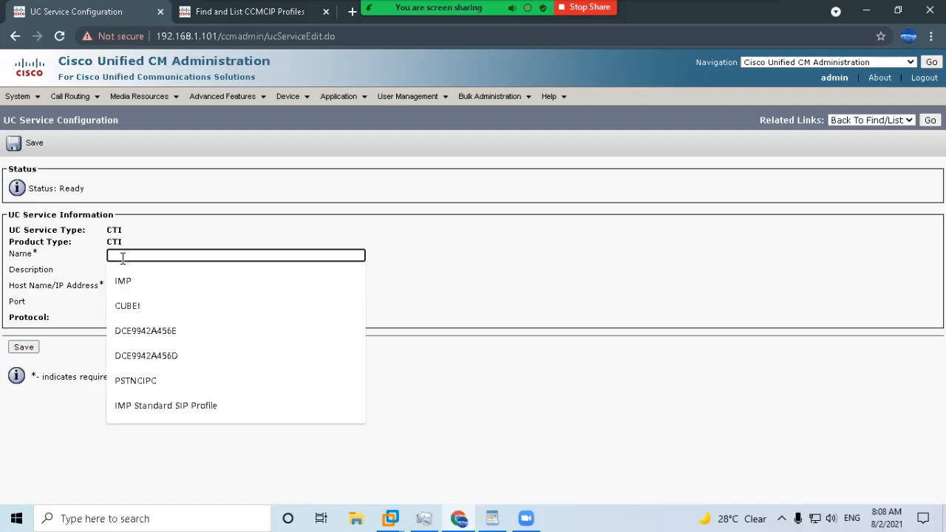
{"action": "type", "text": "CTI"}
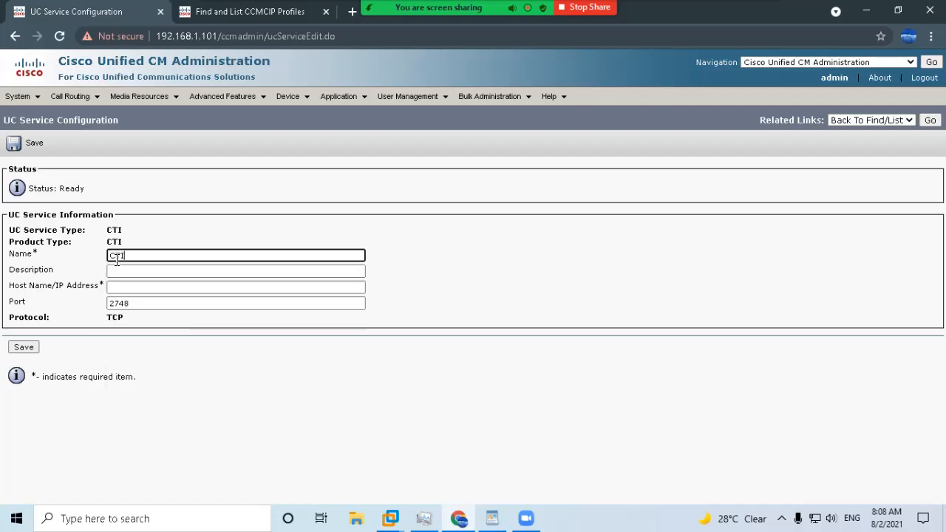
{"action": "type", "text": " PUB"}
{"action": "left_click_drag", "start_coordinate": [107, 229], "coordinate": [121, 229]}
{"action": "left_click", "coordinate": [143, 240]}
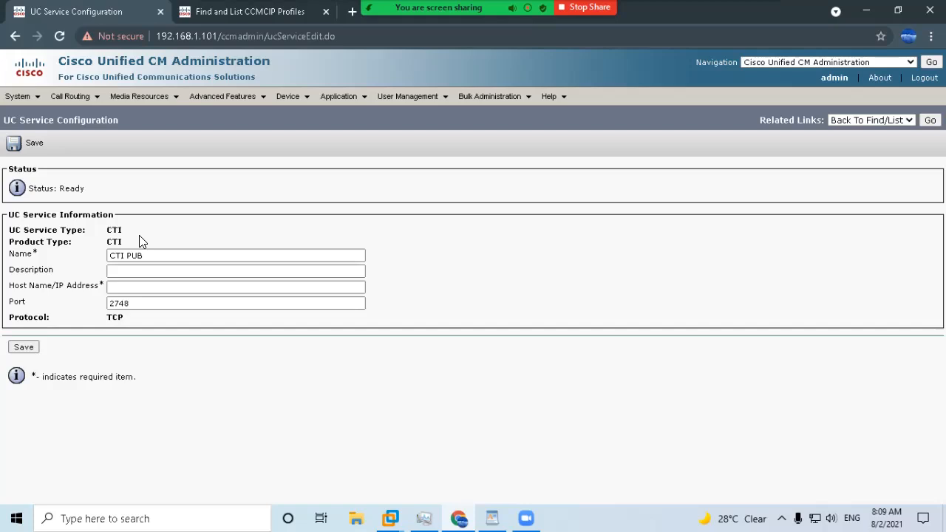
{"action": "left_click", "coordinate": [116, 272]}
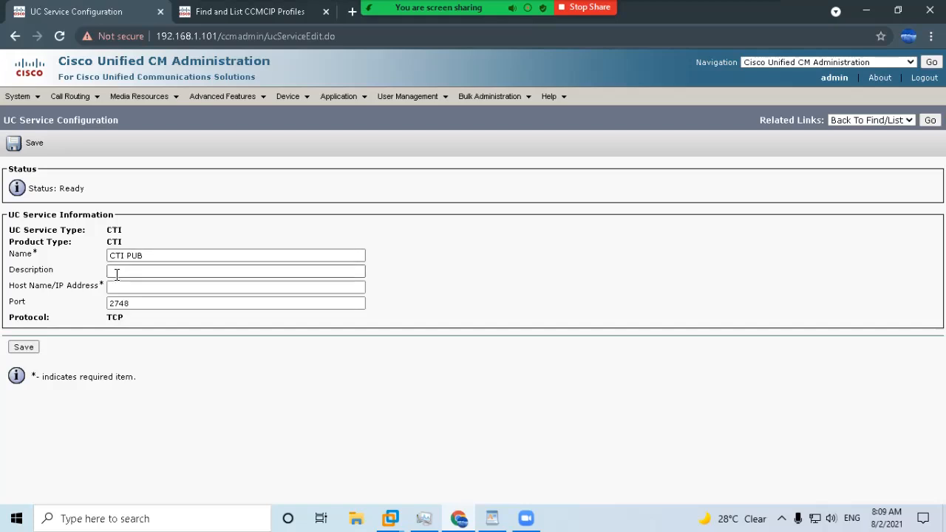
{"action": "left_click_drag", "start_coordinate": [141, 260], "coordinate": [84, 258]}
{"action": "key", "text": "ctrl+c"}
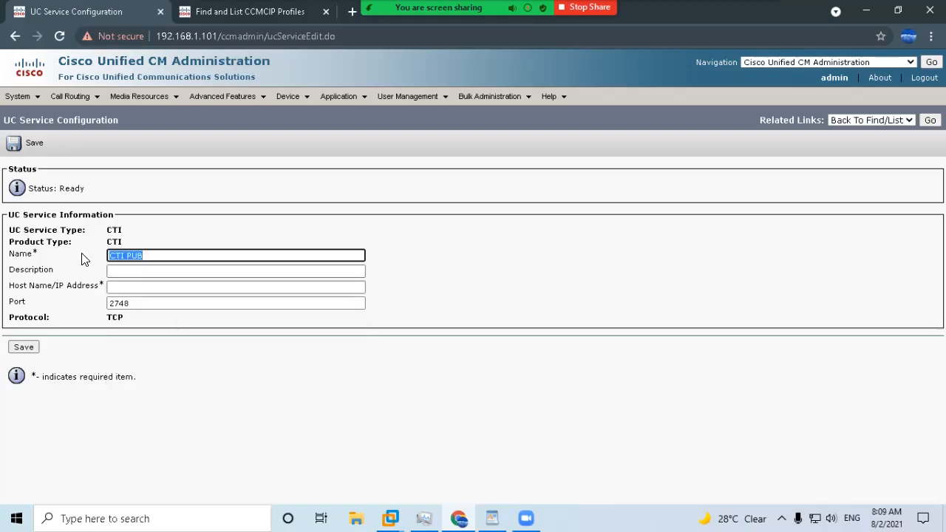
{"action": "left_click", "coordinate": [127, 271]}
{"action": "key", "text": "ctrl+v"}
Set the CTI service's host name/IP address to 192.168.1.101 and save the service
{"action": "left_click", "coordinate": [123, 290]}
{"action": "type", "text": "192.168.1.101"}
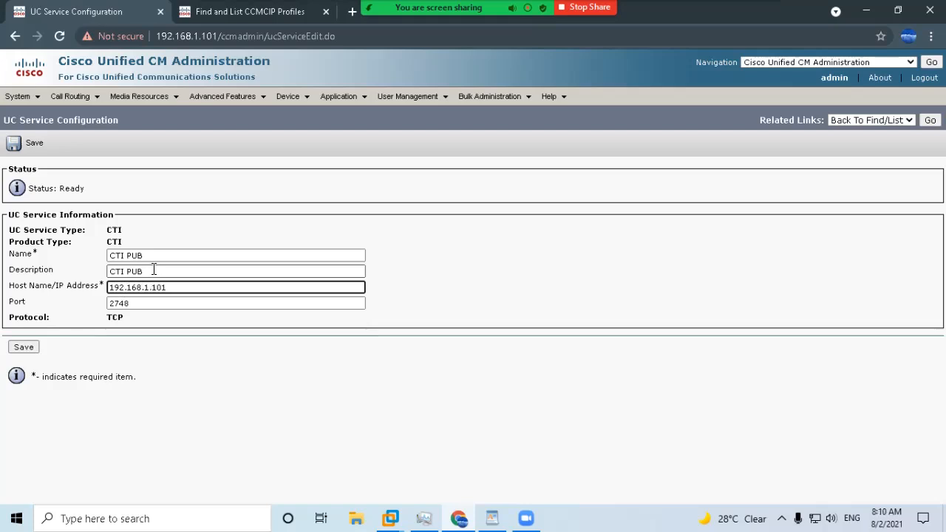
{"action": "left_click", "coordinate": [248, 341]}
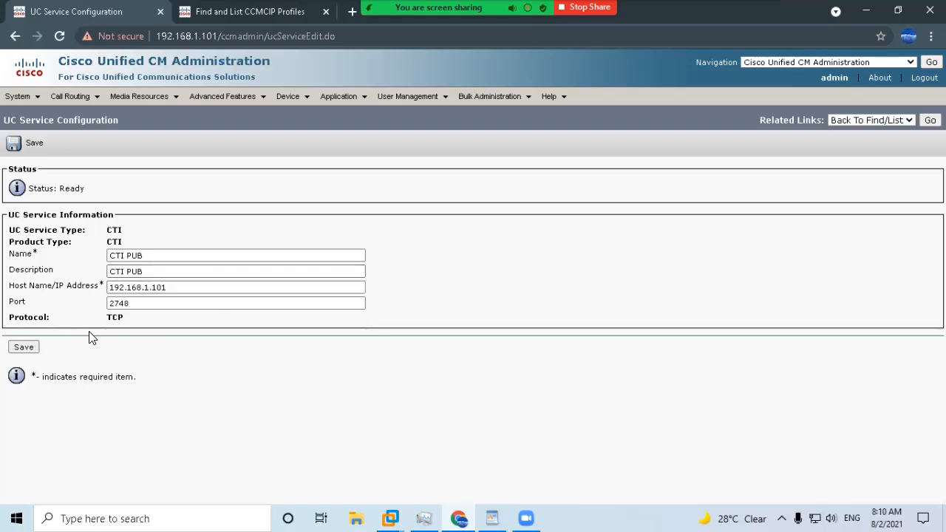
{"action": "left_click", "coordinate": [22, 348]}
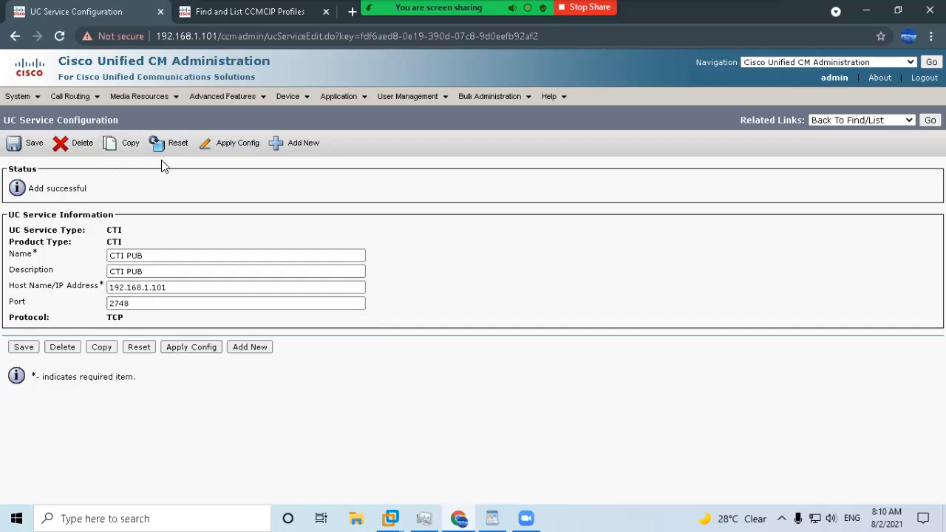
Copy the CTI PUB service and change the copy's name and description to CTI SUB
{"action": "left_click", "coordinate": [130, 146]}
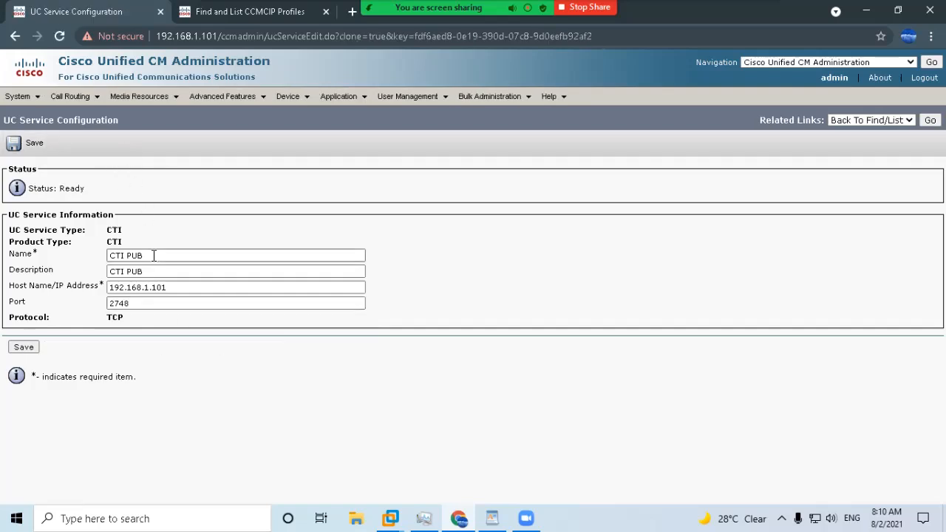
{"action": "left_click_drag", "start_coordinate": [126, 255], "coordinate": [150, 256]}
{"action": "key", "text": "BackSpace"}
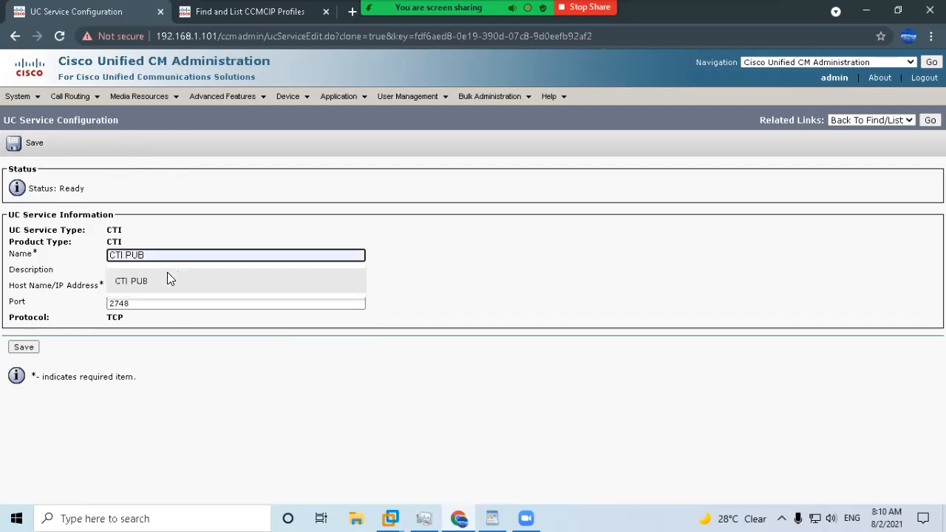
{"action": "type", "text": "SUB"}
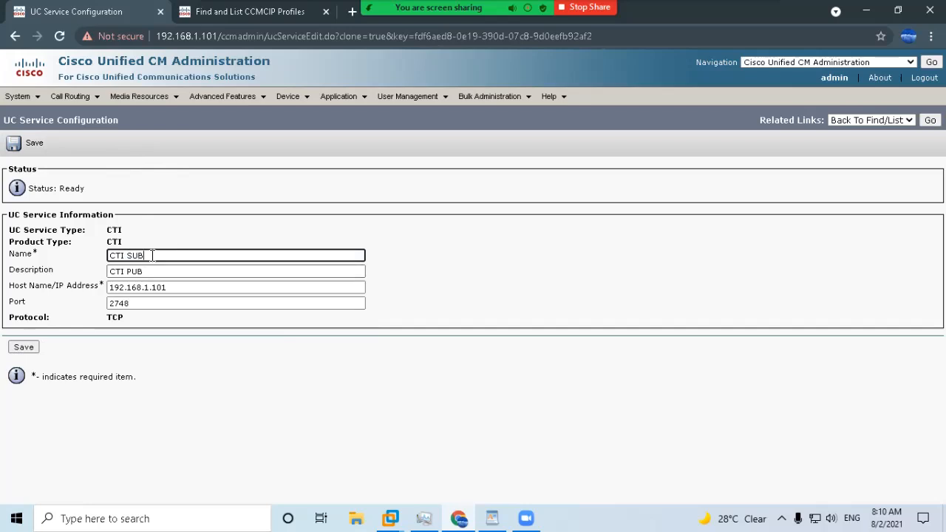
{"action": "left_click_drag", "start_coordinate": [151, 255], "coordinate": [108, 255]}
{"action": "key", "text": "ctrl+c"}
{"action": "triple_click", "coordinate": [179, 272]}
{"action": "key", "text": "ctrl+v"}
Set the CTI SUB service's host name/IP address to 192.168.1.102 and save it
{"action": "left_click", "coordinate": [173, 288]}
{"action": "key", "text": "BackSpace"}
{"action": "type", "text": "2"}
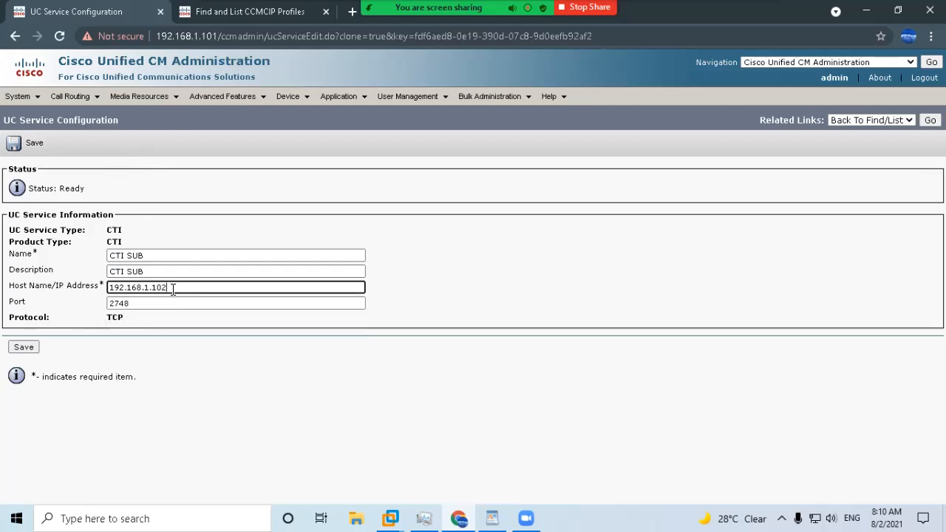
{"action": "left_click", "coordinate": [165, 390]}
{"action": "left_click", "coordinate": [36, 355]}
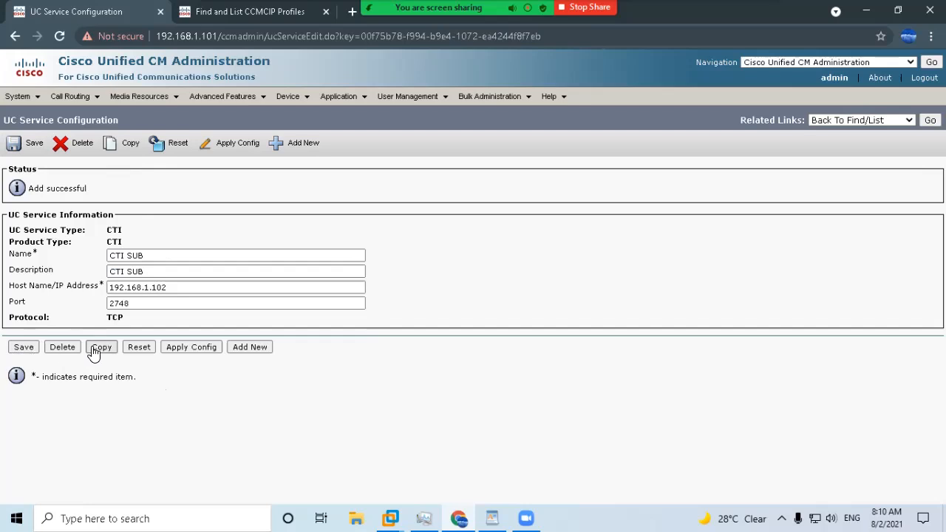
{"action": "left_click", "coordinate": [139, 271]}
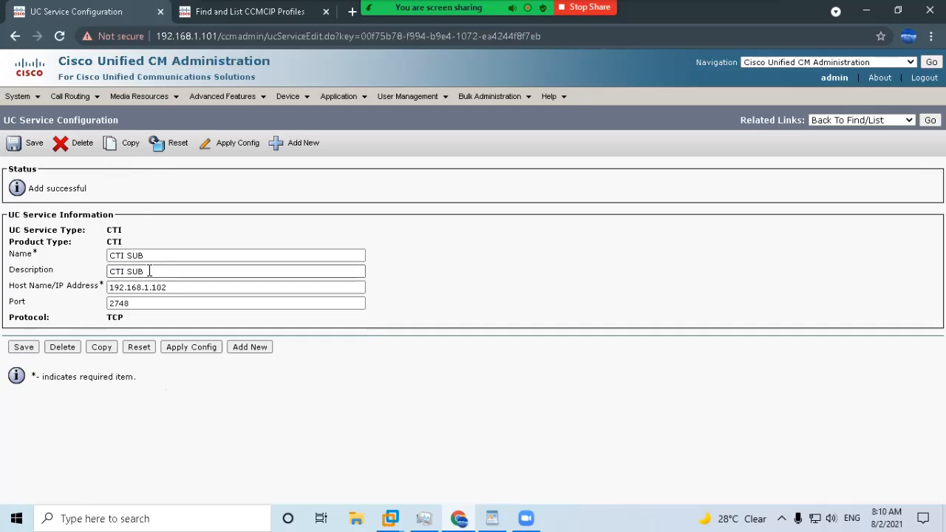
Return to the UC service list and start adding a new service of type IM and Presence
{"action": "left_click", "coordinate": [930, 120]}
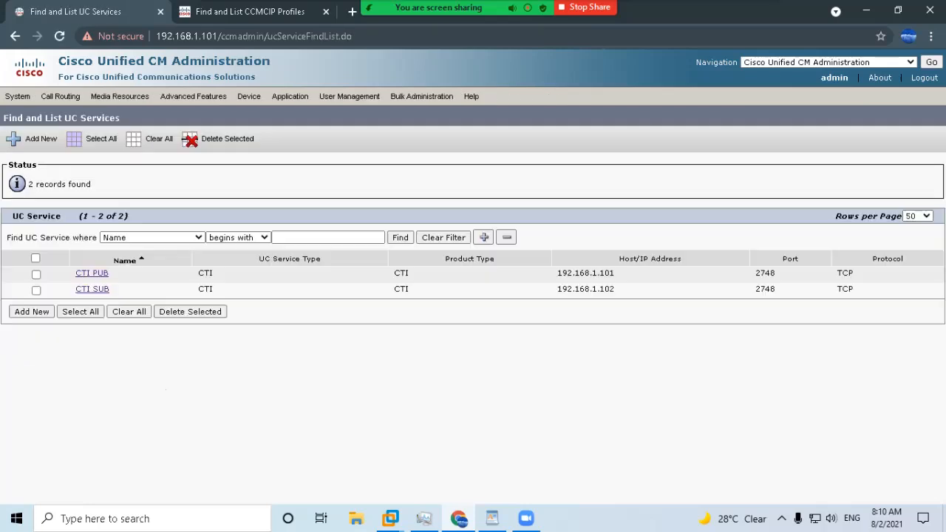
{"action": "left_click", "coordinate": [35, 312]}
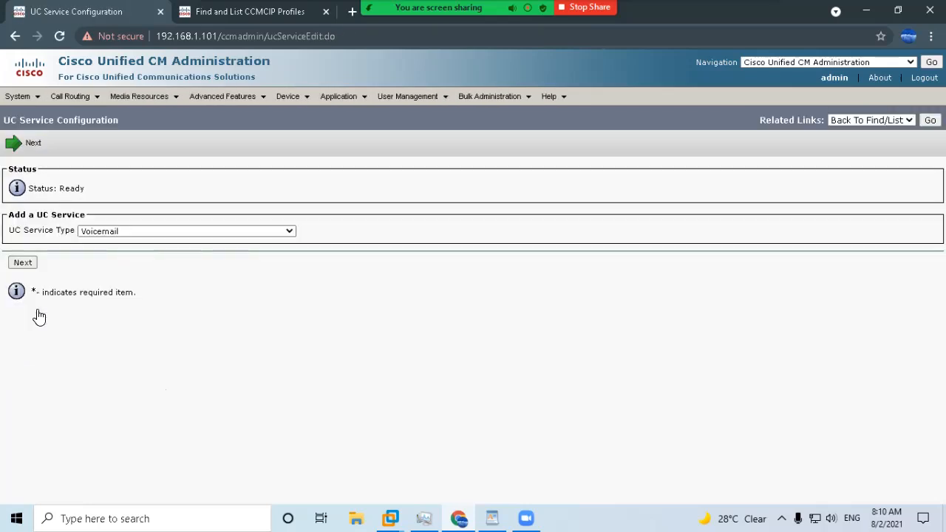
{"action": "left_click", "coordinate": [110, 232]}
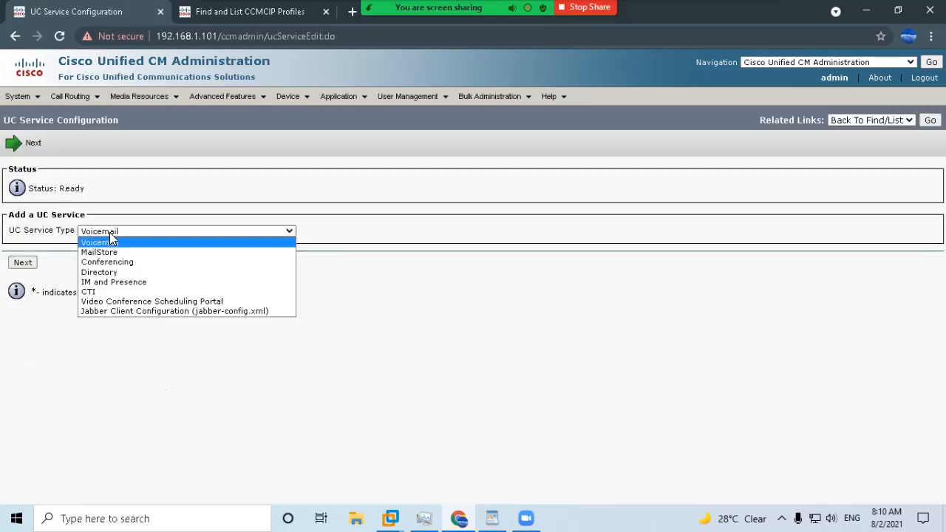
{"action": "left_click", "coordinate": [110, 282]}
{"action": "left_click", "coordinate": [24, 264]}
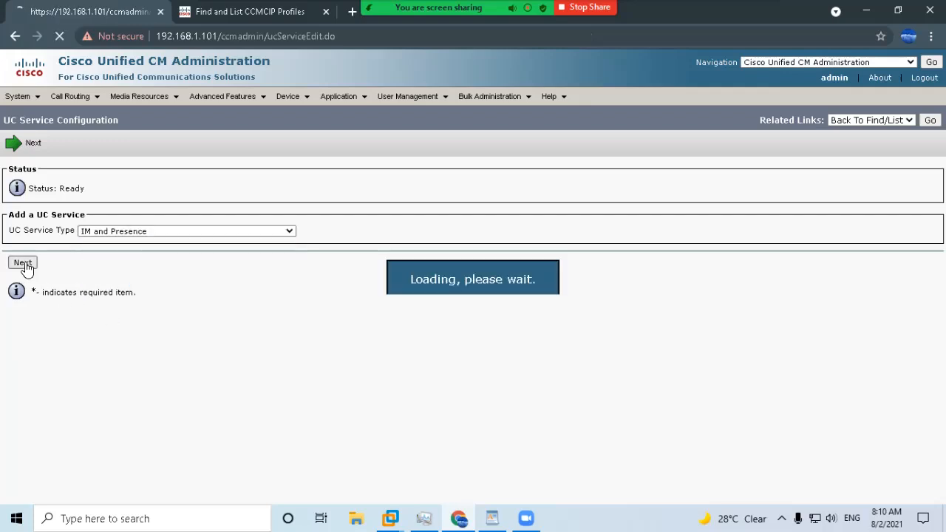
Enter IMP PUB as both the name and the description of the new IM and Presence service
{"action": "left_click", "coordinate": [146, 257]}
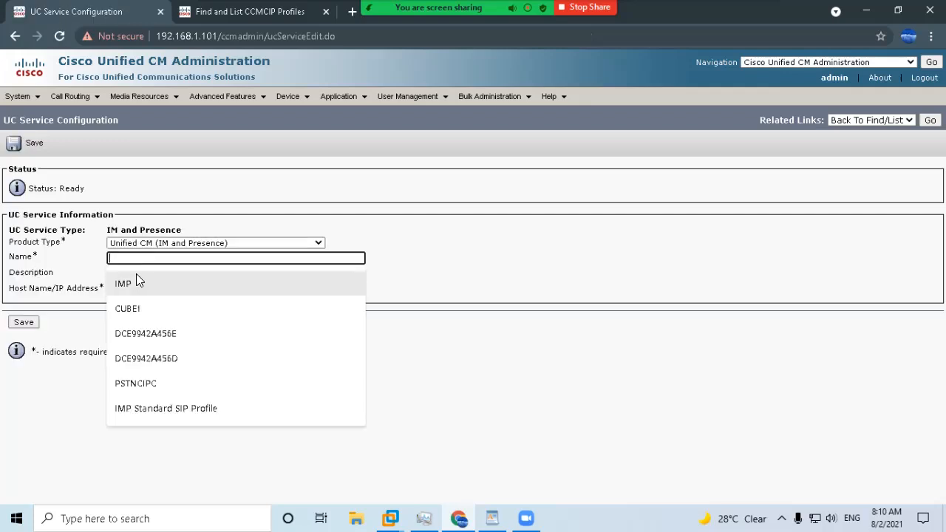
{"action": "left_click", "coordinate": [136, 275]}
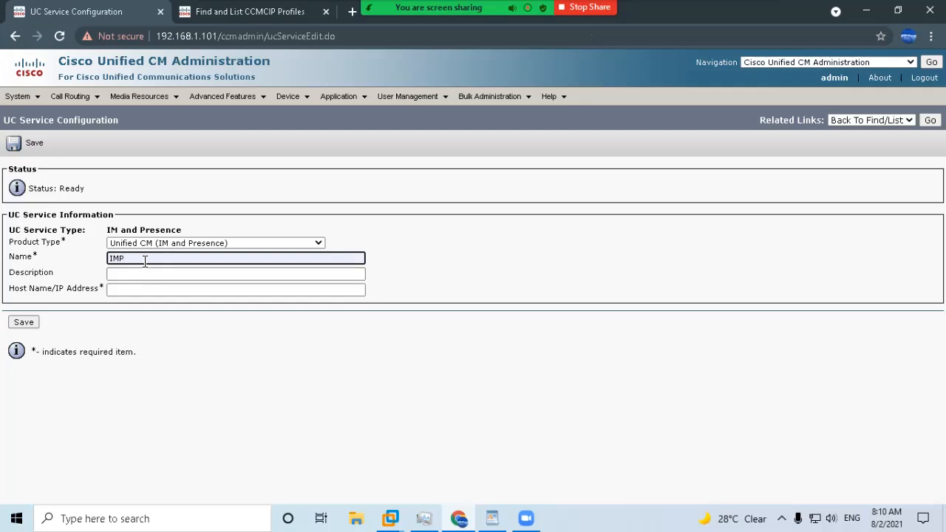
{"action": "type", "text": "P"}
{"action": "type", "text": "UB"}
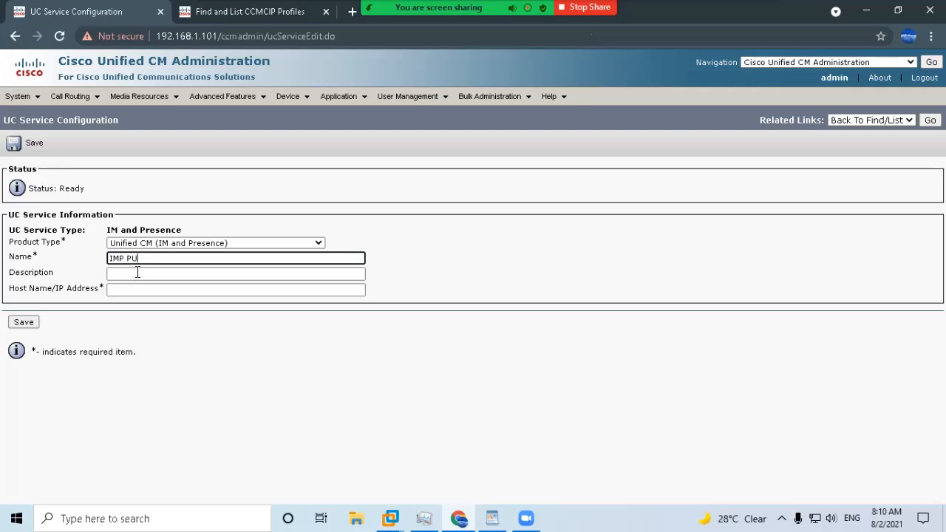
{"action": "left_click", "coordinate": [137, 272]}
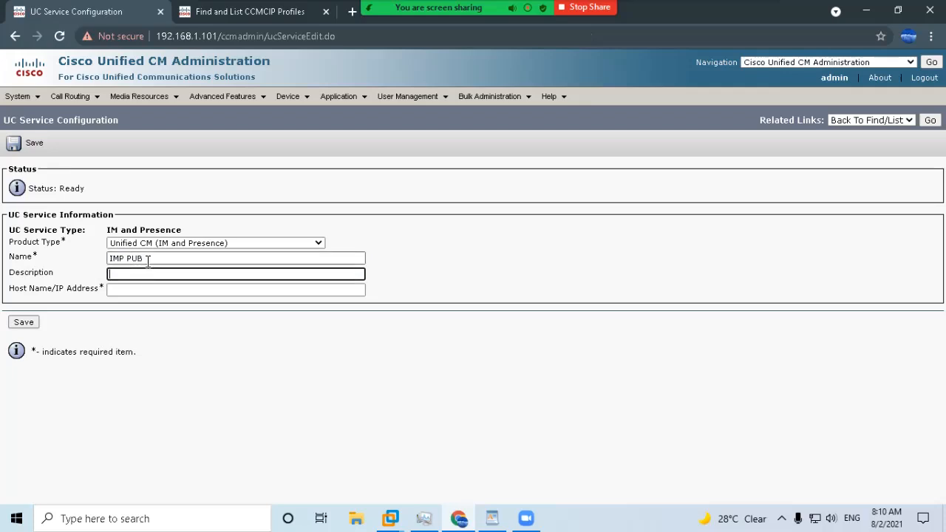
{"action": "left_click_drag", "start_coordinate": [148, 257], "coordinate": [81, 263]}
{"action": "key", "text": "ctrl+c"}
{"action": "left_click", "coordinate": [110, 274]}
{"action": "key", "text": "ctrl+v"}
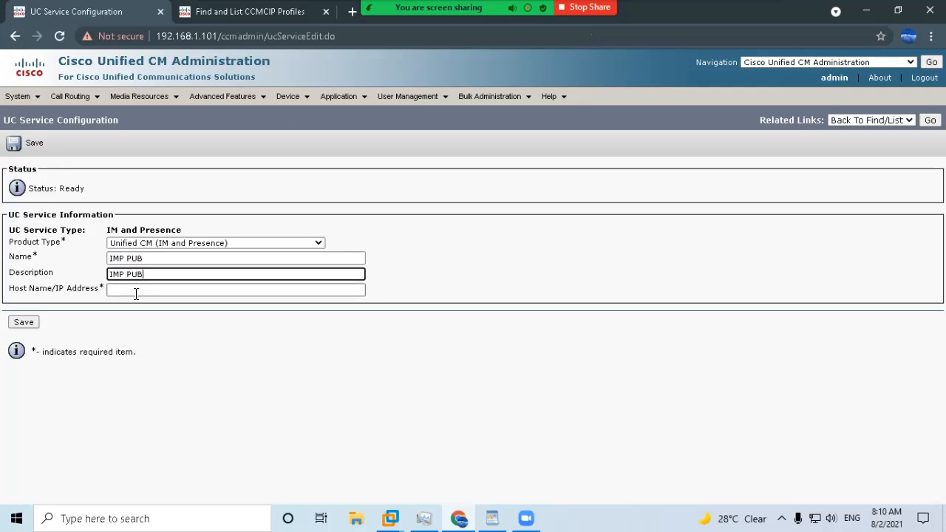
Set the IMP PUB service's host name/IP address to 192.168.1.131 and save the service
{"action": "left_click", "coordinate": [136, 294]}
{"action": "type", "text": "192.168.1.131"}
{"action": "left_click", "coordinate": [152, 380]}
{"action": "left_click", "coordinate": [23, 322]}
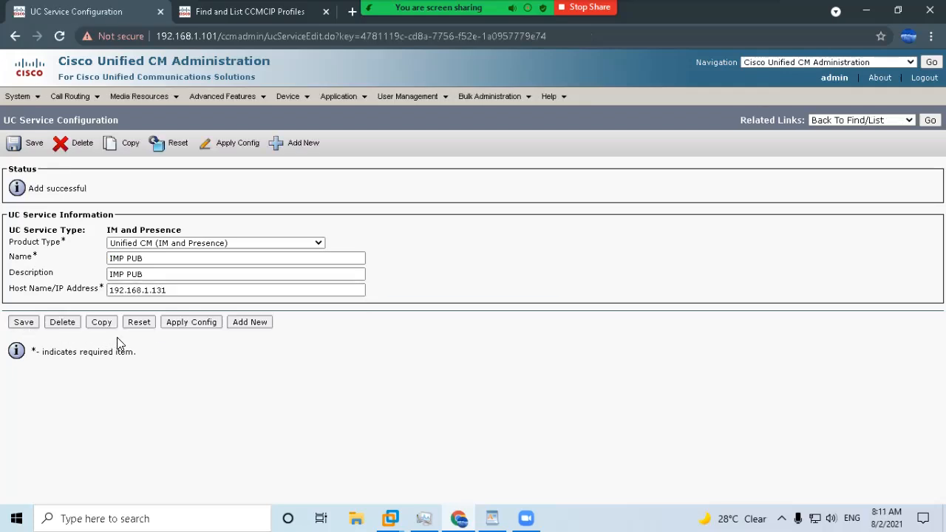
Copy the IMP PUB service and change the copy's name and description to IMP SUB
{"action": "left_click", "coordinate": [118, 146]}
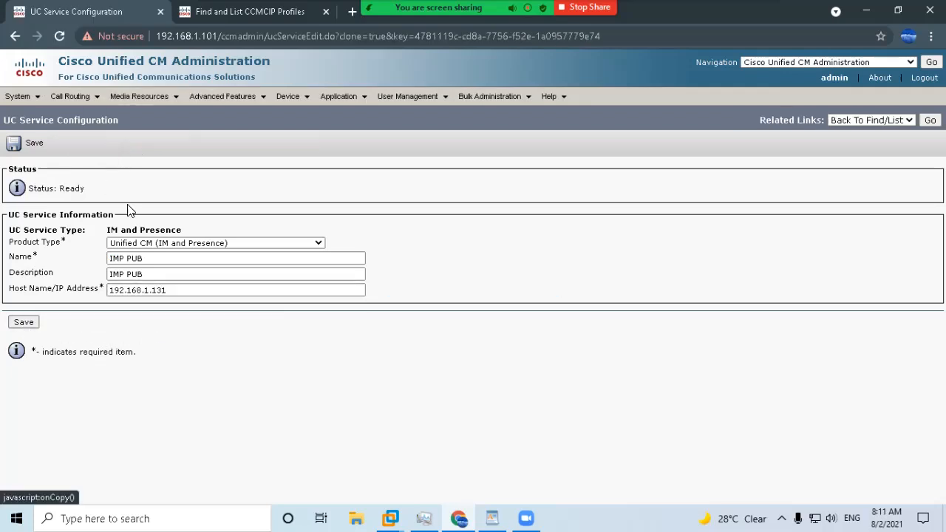
{"action": "double_click", "coordinate": [136, 257]}
{"action": "type", "text": "SU"}
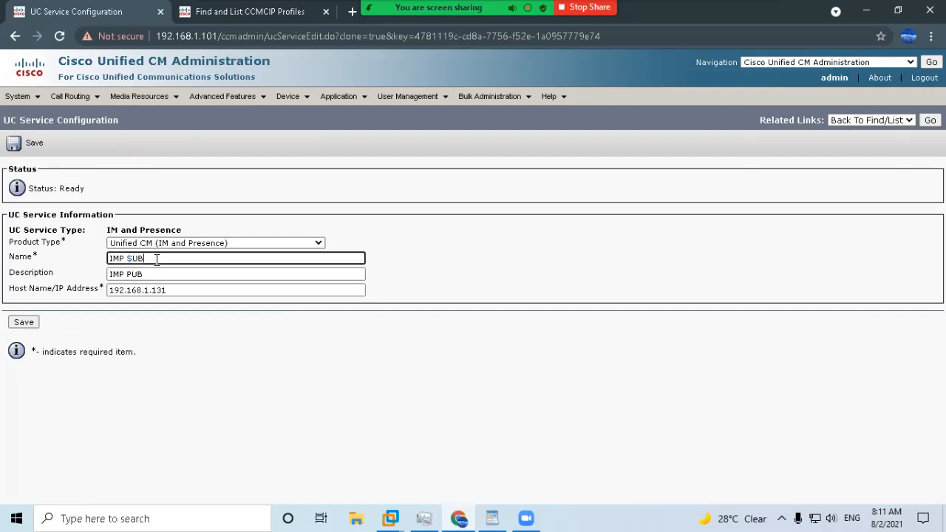
{"action": "key", "text": "ctrl+a"}
{"action": "key", "text": "ctrl+c"}
{"action": "triple_click", "coordinate": [127, 275]}
{"action": "key", "text": "ctrl+v"}
Set the IMP SUB service's host name/IP address to 192.168.1.132, save it and return to the UC service list
{"action": "left_click", "coordinate": [177, 289]}
{"action": "key", "text": "BackSpace"}
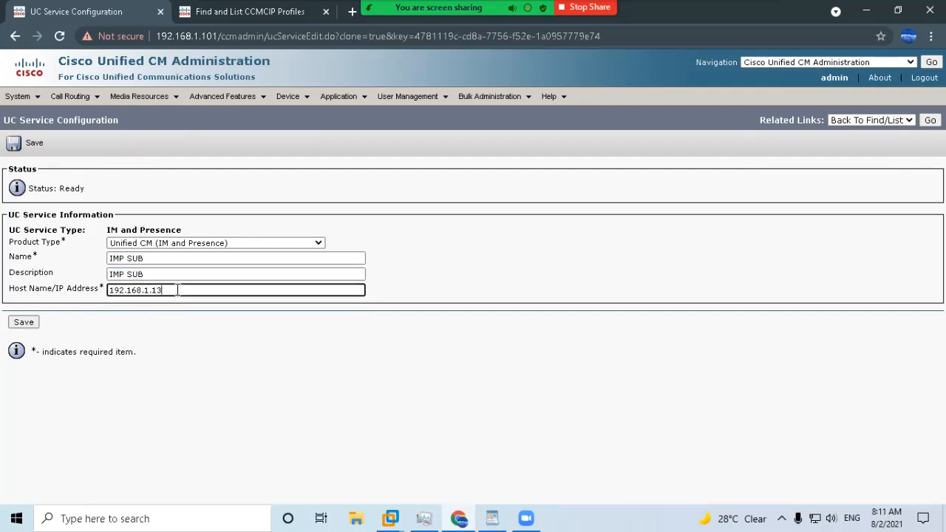
{"action": "left_click", "coordinate": [22, 323]}
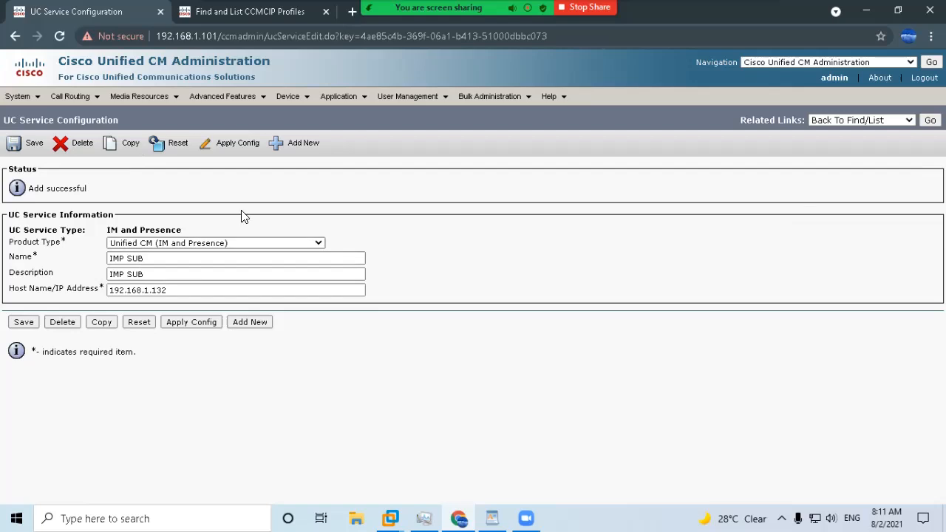
{"action": "left_click", "coordinate": [930, 120]}
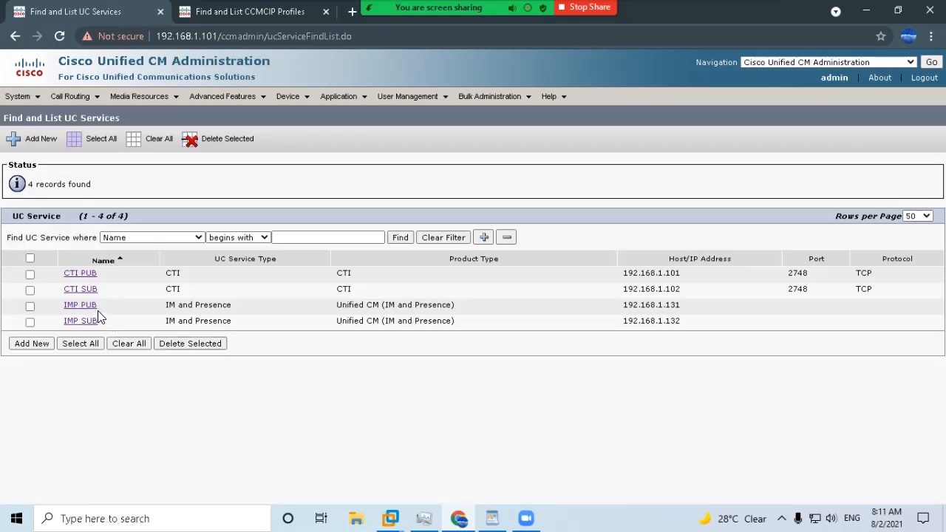
Start adding a new UC service of the Voicemail type
{"action": "left_click", "coordinate": [32, 344]}
{"action": "left_click", "coordinate": [111, 234]}
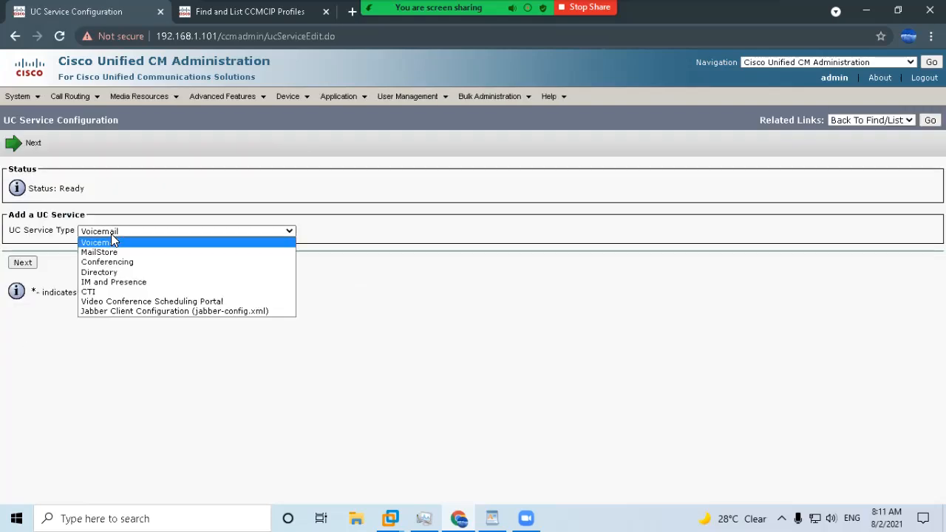
{"action": "left_click", "coordinate": [111, 240]}
{"action": "left_click", "coordinate": [26, 263]}
Enter Unity Connection PUB as both the name and the description of the new voicemail service
{"action": "left_click", "coordinate": [145, 258]}
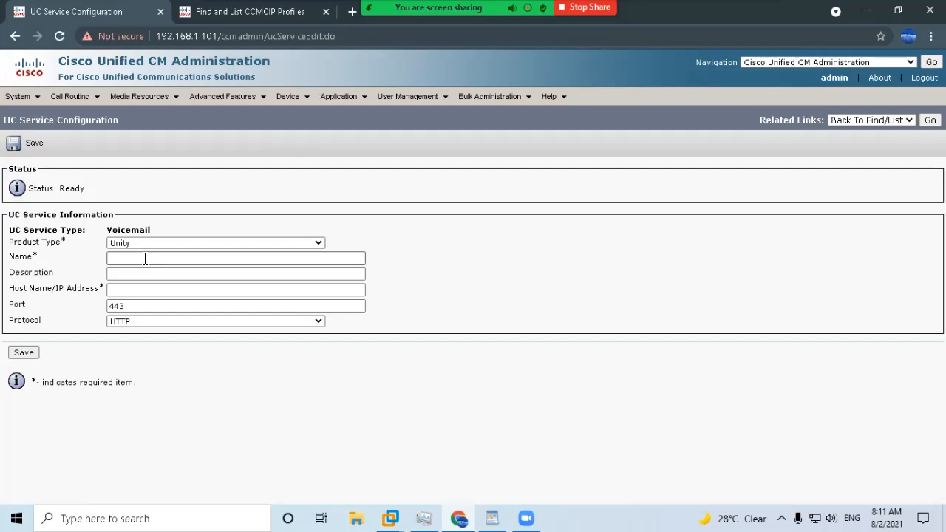
{"action": "left_click", "coordinate": [128, 259]}
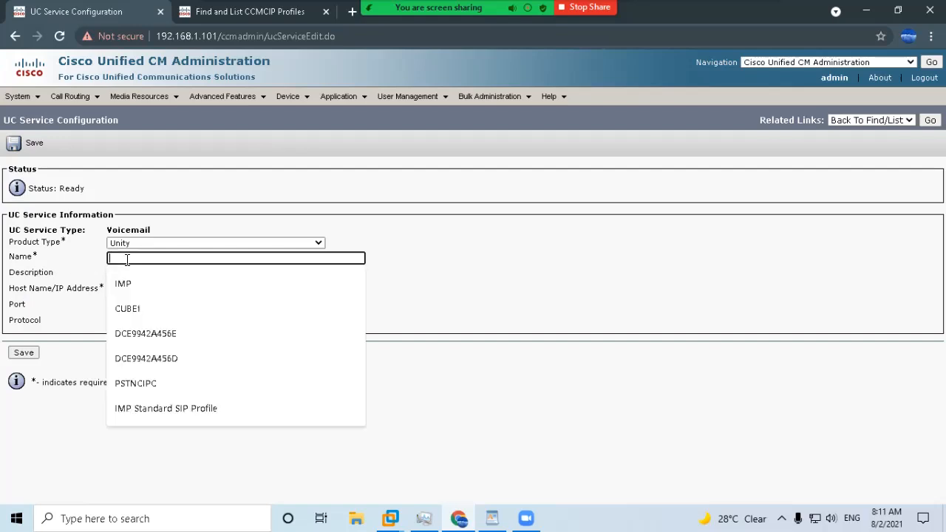
{"action": "type", "text": "Unity Connection PUB"}
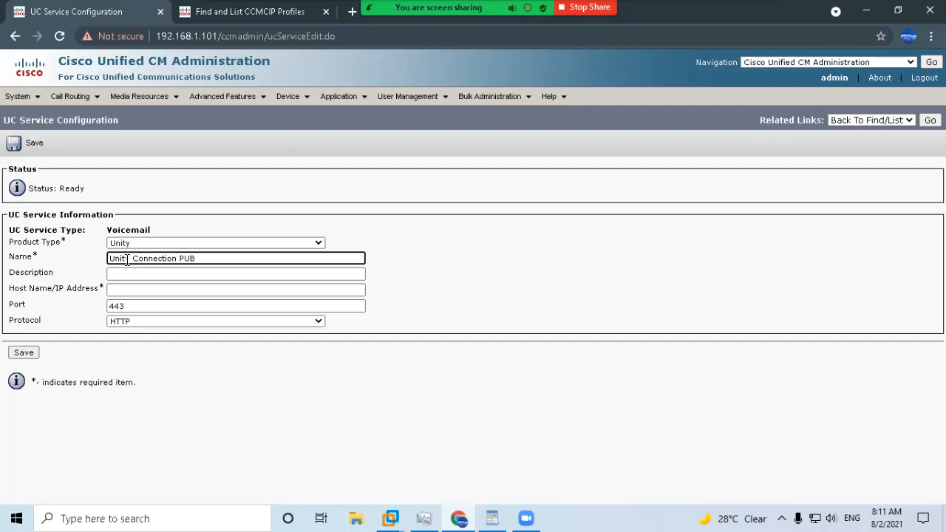
{"action": "left_click_drag", "start_coordinate": [199, 259], "coordinate": [56, 246]}
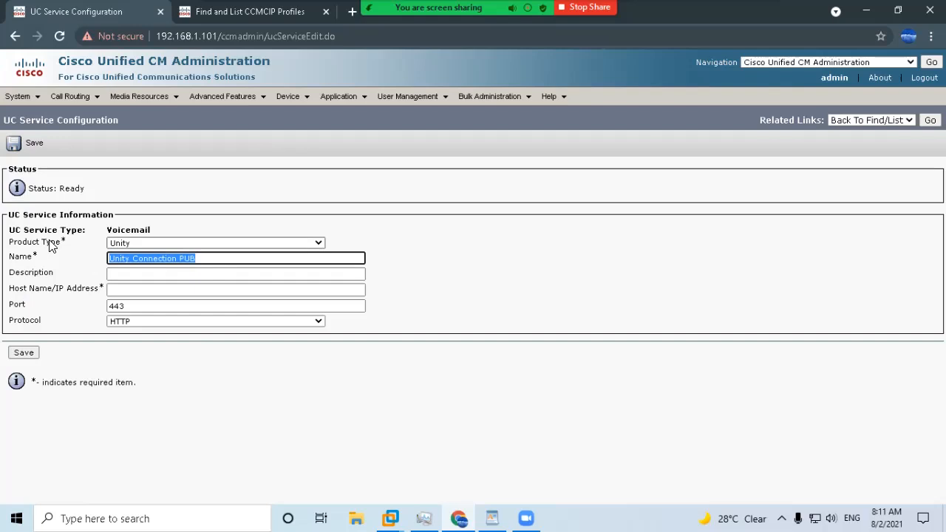
{"action": "key", "text": "ctrl+c"}
{"action": "left_click", "coordinate": [161, 270]}
{"action": "key", "text": "ctrl+v"}
Set the Unity Connection PUB service's host name/IP address to 192.168.1.121 and save the service
{"action": "left_click", "coordinate": [118, 291]}
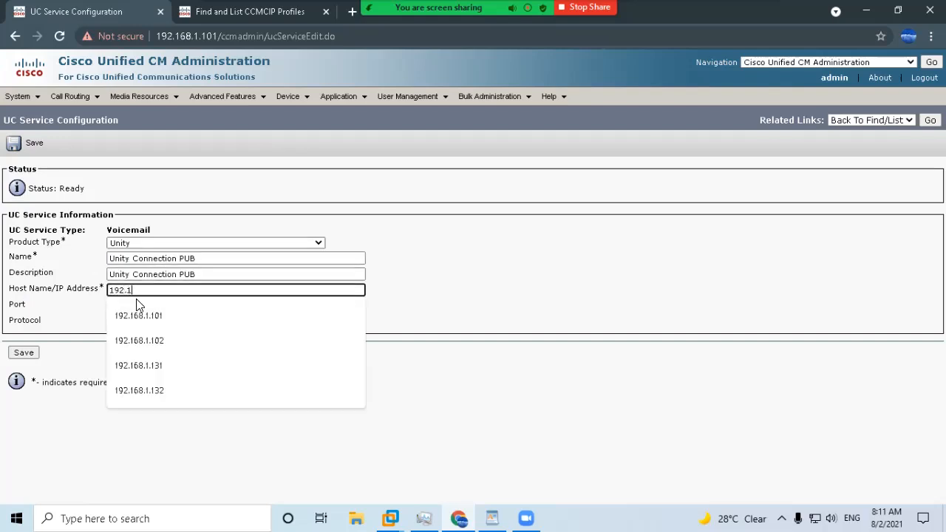
{"action": "type", "text": "192.168.1.121"}
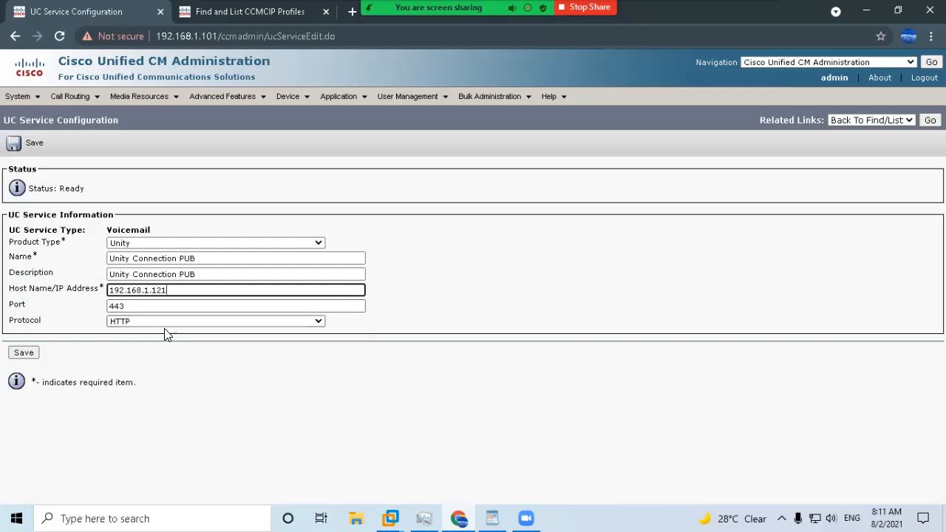
{"action": "left_click", "coordinate": [23, 353]}
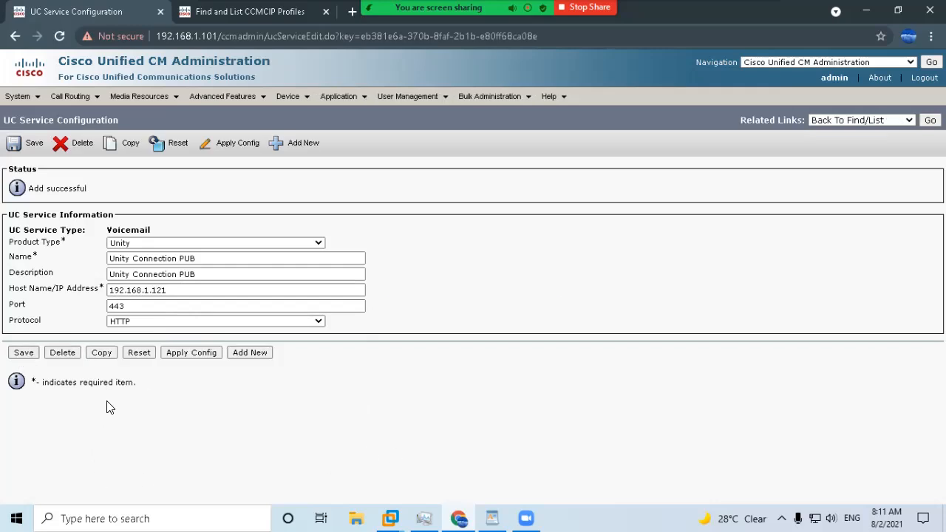
Copy the Unity Connection PUB service and change the copy's name and description to Unity Connection SUB
{"action": "left_click", "coordinate": [123, 146]}
{"action": "left_click", "coordinate": [192, 258]}
{"action": "double_click", "coordinate": [189, 258]}
{"action": "type", "text": "SUB"}
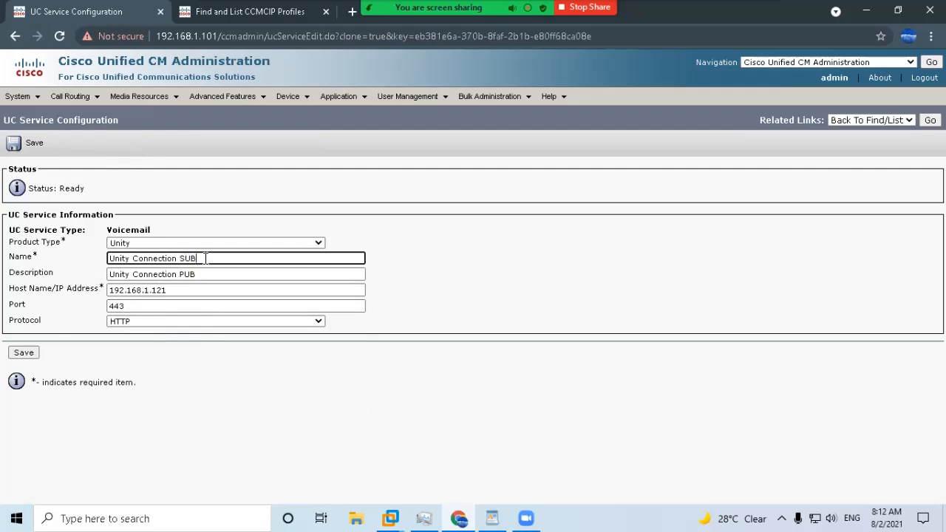
{"action": "left_click_drag", "start_coordinate": [193, 258], "coordinate": [79, 263]}
{"action": "triple_click", "coordinate": [133, 275]}
{"action": "key", "text": "ctrl+v"}
Set the Unity Connection SUB service's host name/IP address to 192.168.1.122, save it and return to the UC service list
{"action": "left_click", "coordinate": [162, 290]}
{"action": "key", "text": "BackSpace"}
{"action": "type", "text": "2"}
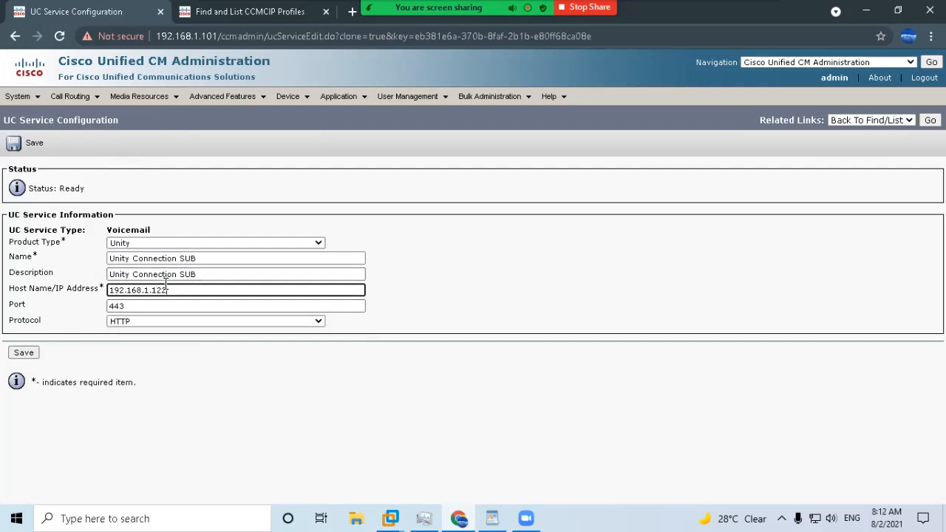
{"action": "left_click", "coordinate": [574, 326]}
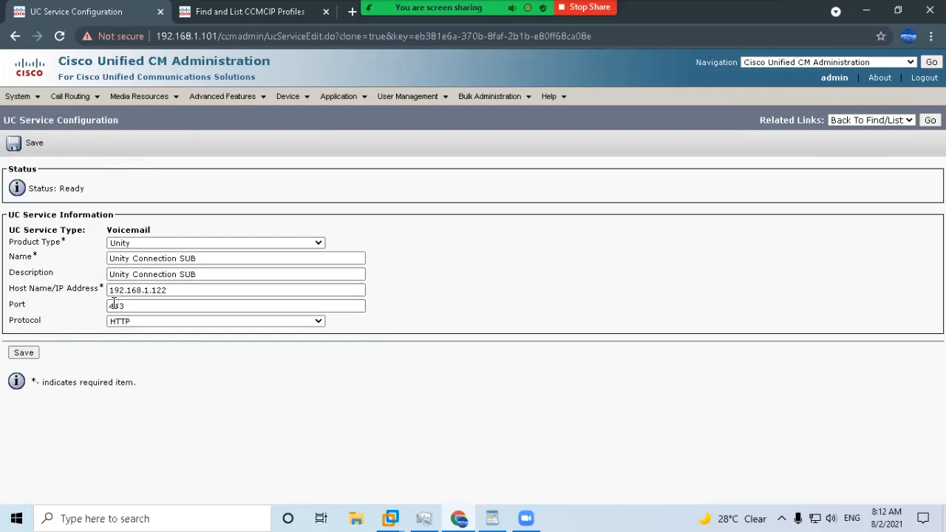
{"action": "left_click", "coordinate": [24, 352]}
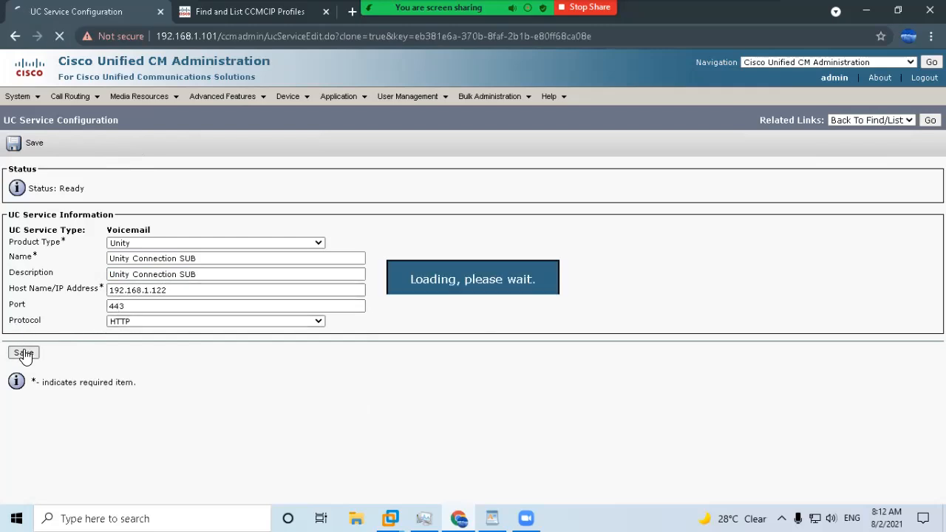
{"action": "left_click", "coordinate": [929, 120]}
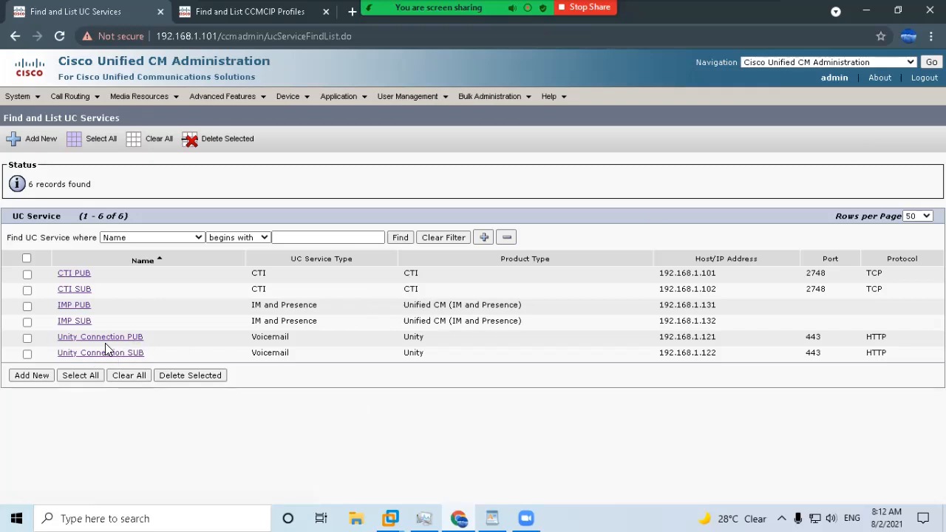
Start adding a new UC service of the MailStore type
{"action": "left_click", "coordinate": [36, 376]}
{"action": "left_click", "coordinate": [113, 232]}
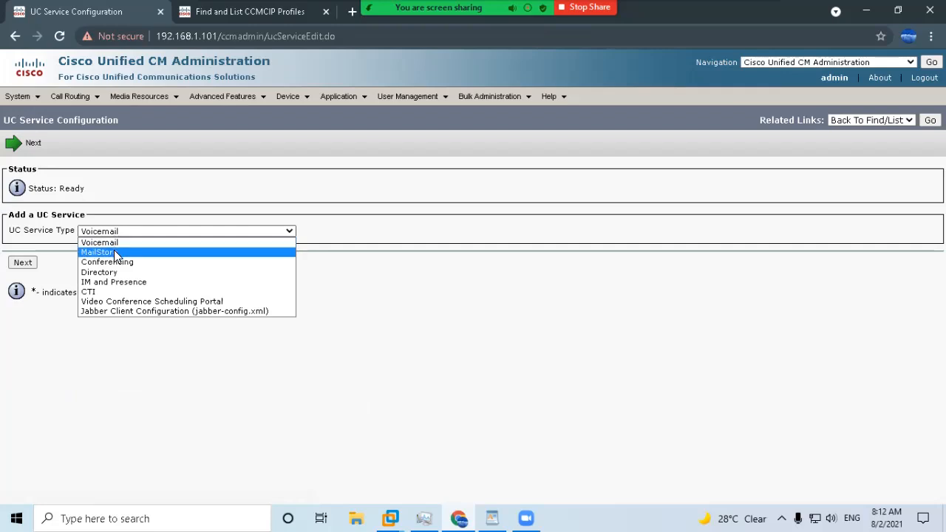
{"action": "left_click", "coordinate": [115, 254]}
{"action": "left_click", "coordinate": [24, 264]}
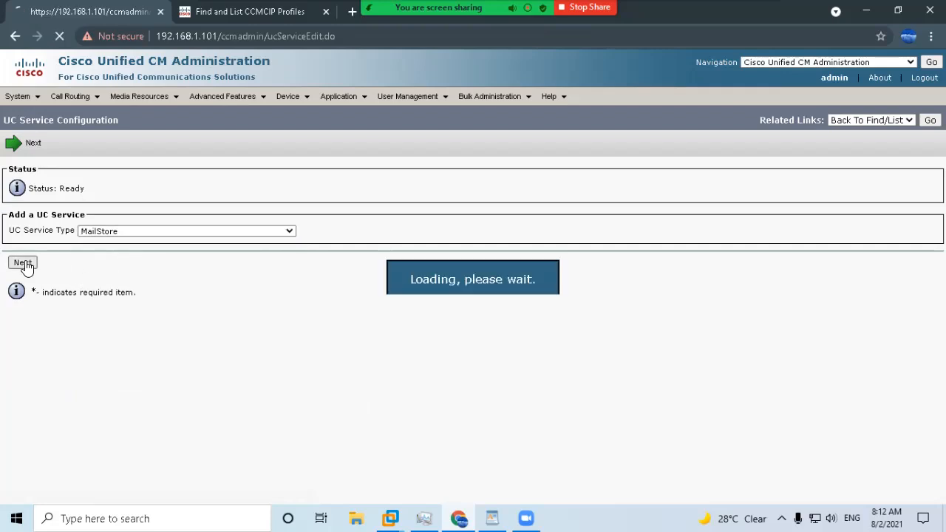
Enter Unity Connection PUB Mailbox as both the name and the description of the new MailStore service
{"action": "left_click", "coordinate": [121, 258]}
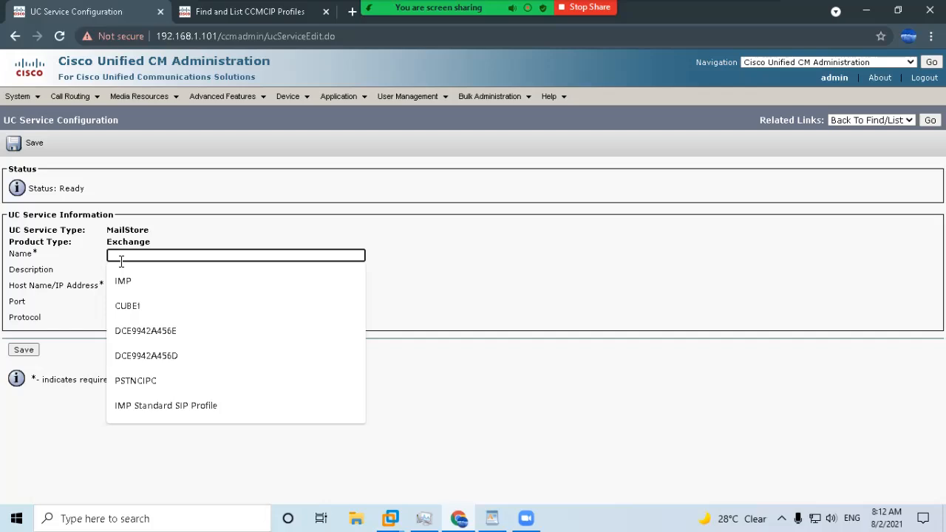
{"action": "type", "text": "Unity Connection"}
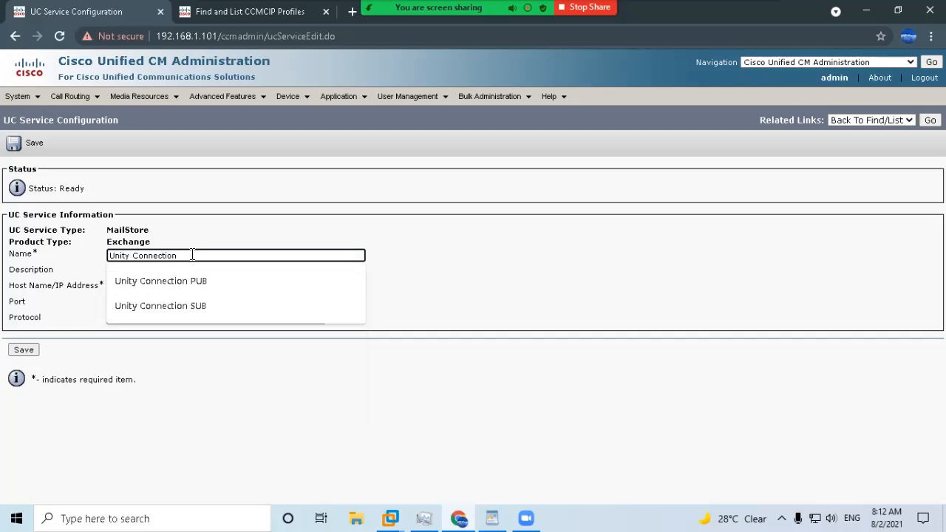
{"action": "type", "text": " Mailbox"}
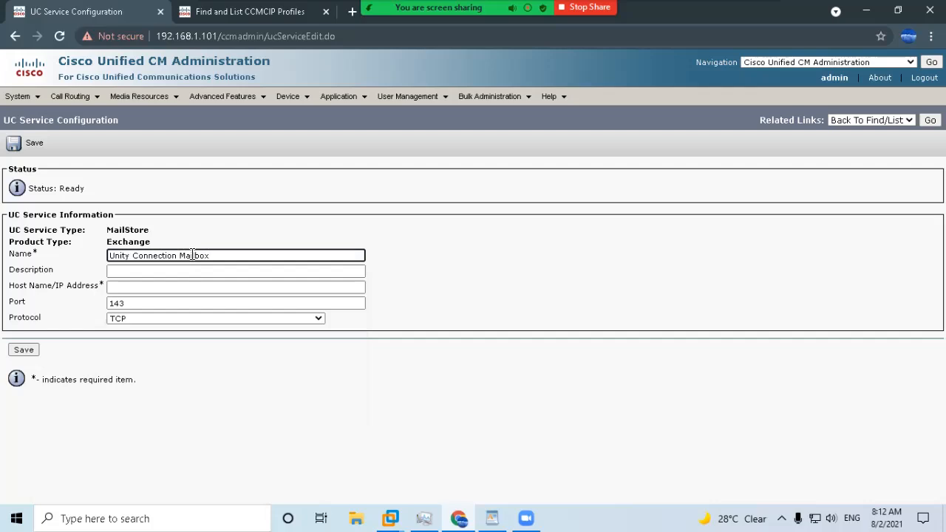
{"action": "double_click", "coordinate": [192, 255]}
{"action": "type", "text": "PU"}
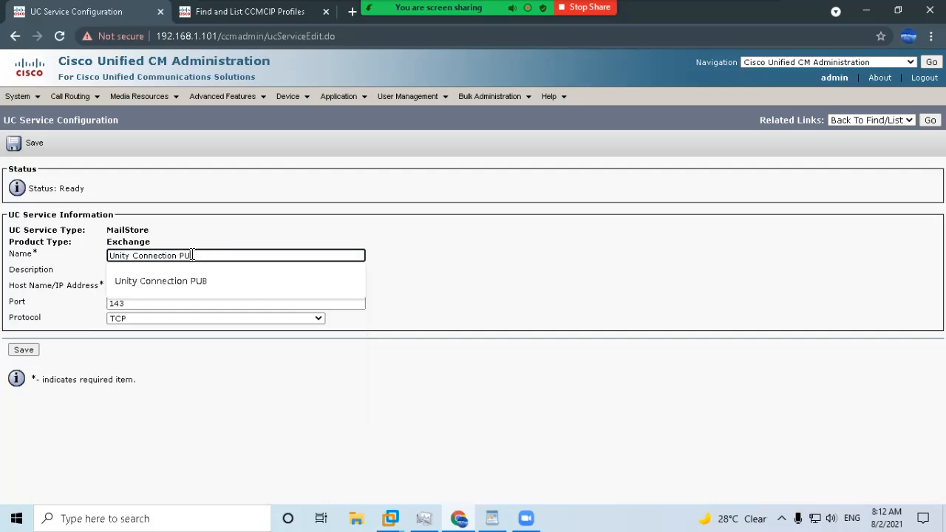
{"action": "type", "text": "B Mailbox"}
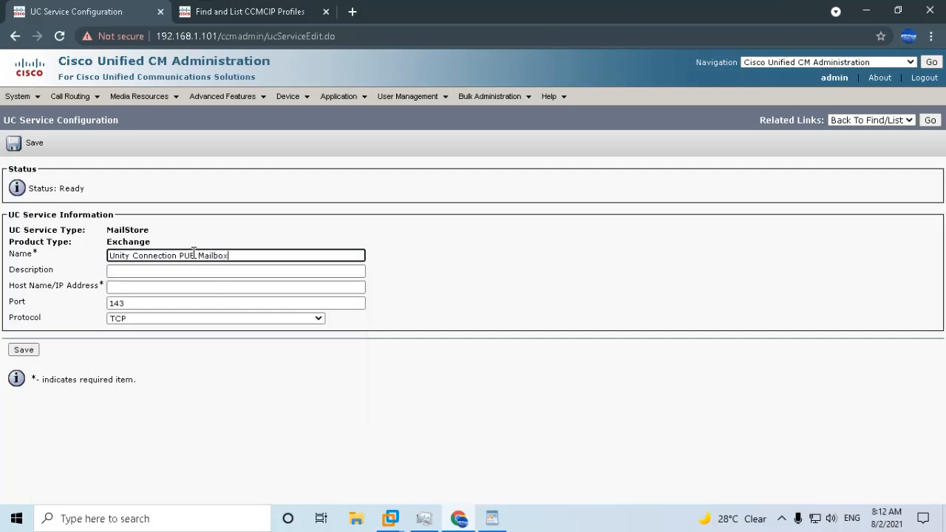
{"action": "key", "text": "Tab"}
{"action": "key", "text": "ctrl+v"}
Set the Unity Connection PUB Mailbox service's host name/IP address to 192.168.1.121 and save the service
{"action": "left_click", "coordinate": [163, 287]}
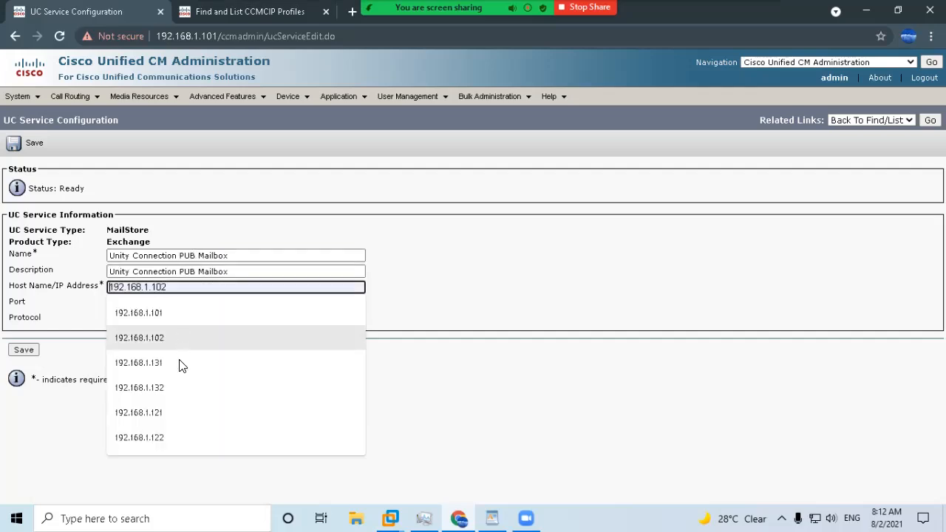
{"action": "left_click", "coordinate": [158, 411]}
{"action": "left_click", "coordinate": [193, 399]}
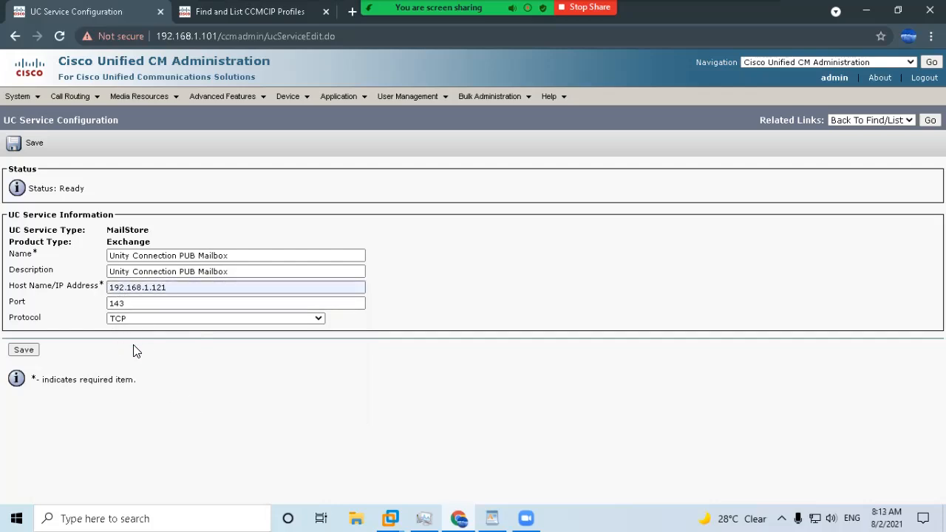
{"action": "left_click", "coordinate": [34, 353]}
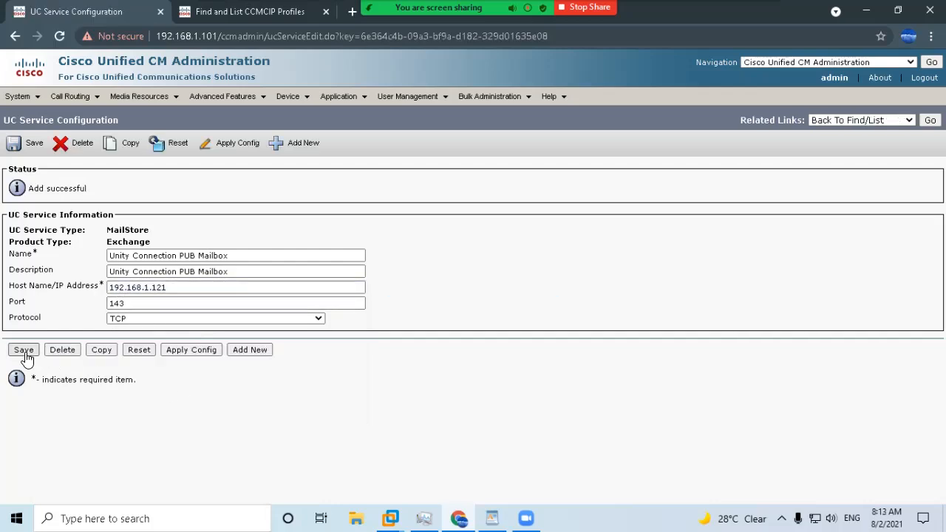
Copy the Unity Connection PUB Mailbox service and change the copy's name and description to Unity Connection SUB Mailbox
{"action": "left_click", "coordinate": [111, 146]}
{"action": "double_click", "coordinate": [186, 256]}
{"action": "type", "text": "SUB"}
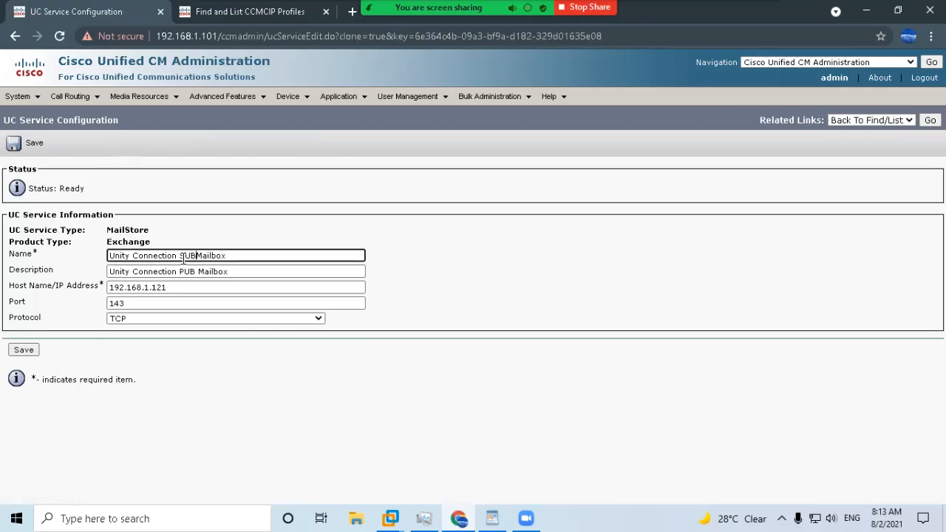
{"action": "left_click_drag", "start_coordinate": [258, 255], "coordinate": [77, 262]}
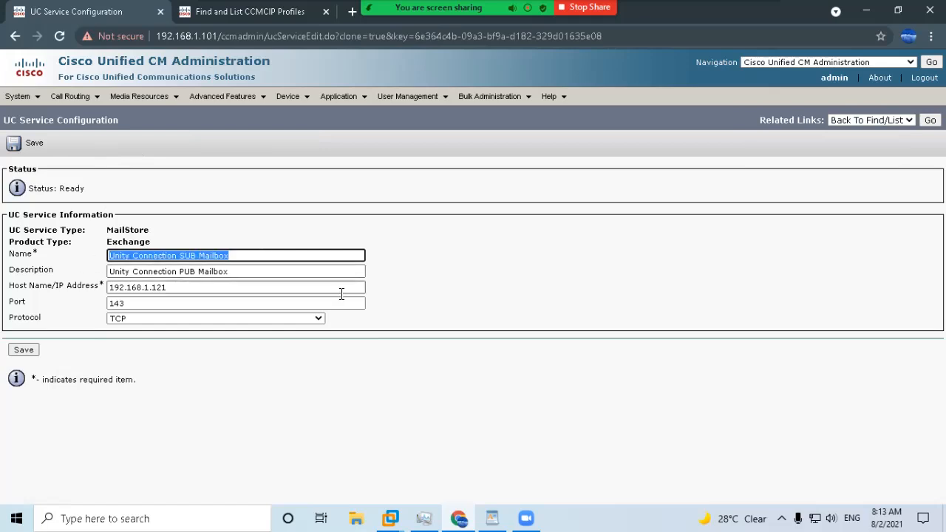
{"action": "key", "text": "ctrl+c"}
{"action": "key", "text": "Tab"}
{"action": "key", "text": "ctrl+v"}
Set the Unity Connection SUB Mailbox service's host name/IP address to 192.168.1.122, save it and return to the UC service list
{"action": "left_click", "coordinate": [180, 289]}
{"action": "key", "text": "BackSpace"}
{"action": "type", "text": "2"}
{"action": "left_click", "coordinate": [506, 293]}
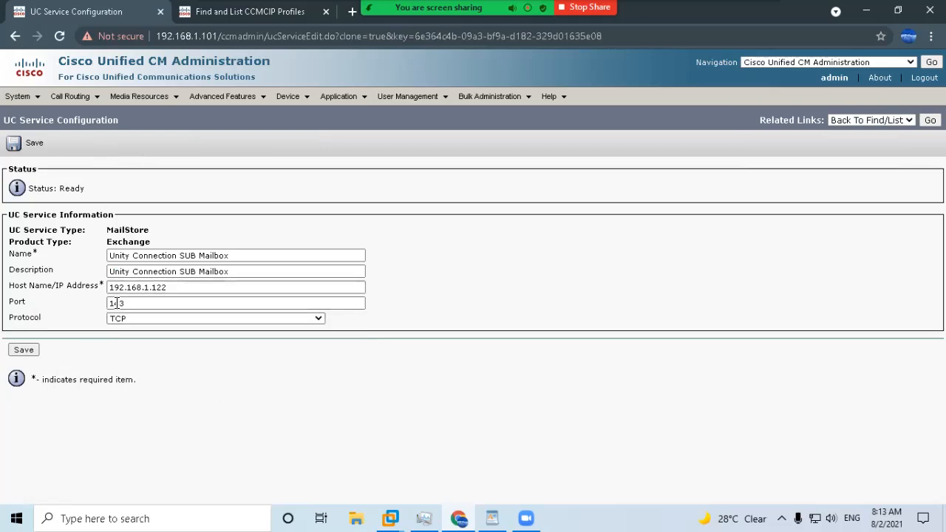
{"action": "left_click", "coordinate": [24, 350]}
{"action": "left_click", "coordinate": [930, 119]}
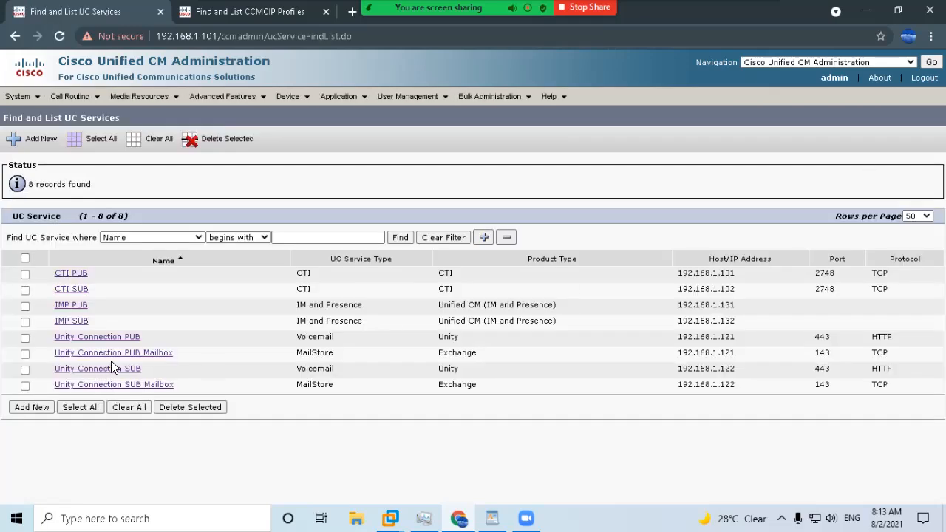
{"action": "left_click_drag", "start_coordinate": [296, 386], "coordinate": [480, 391]}
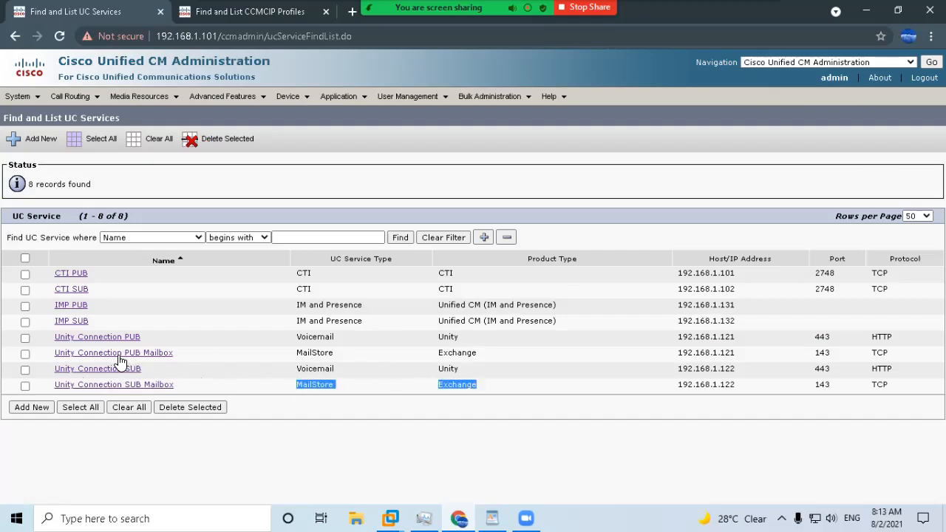
{"action": "left_click_drag", "start_coordinate": [51, 353], "coordinate": [179, 358]}
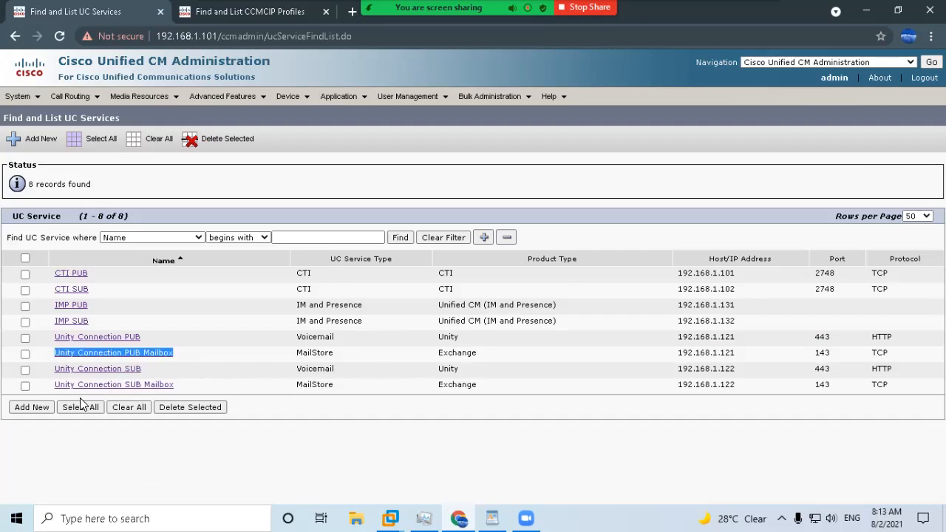
{"action": "left_click_drag", "start_coordinate": [53, 387], "coordinate": [434, 390]}
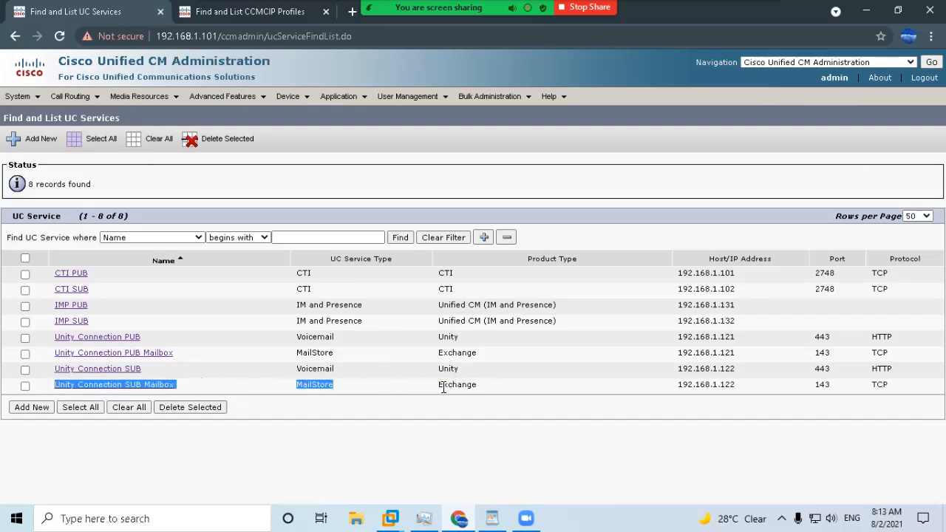
{"action": "left_click", "coordinate": [526, 412]}
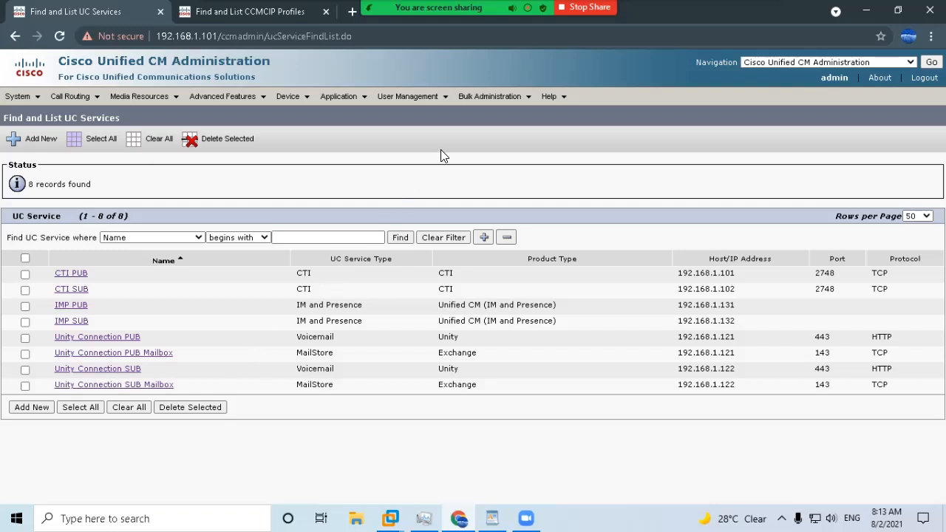
{"action": "left_click_drag", "start_coordinate": [9, 260], "coordinate": [178, 390]}
{"action": "left_click", "coordinate": [693, 436]}
Go to the service profiles in the user settings and start adding a new service profile
{"action": "mouse_move", "coordinate": [388, 97]}
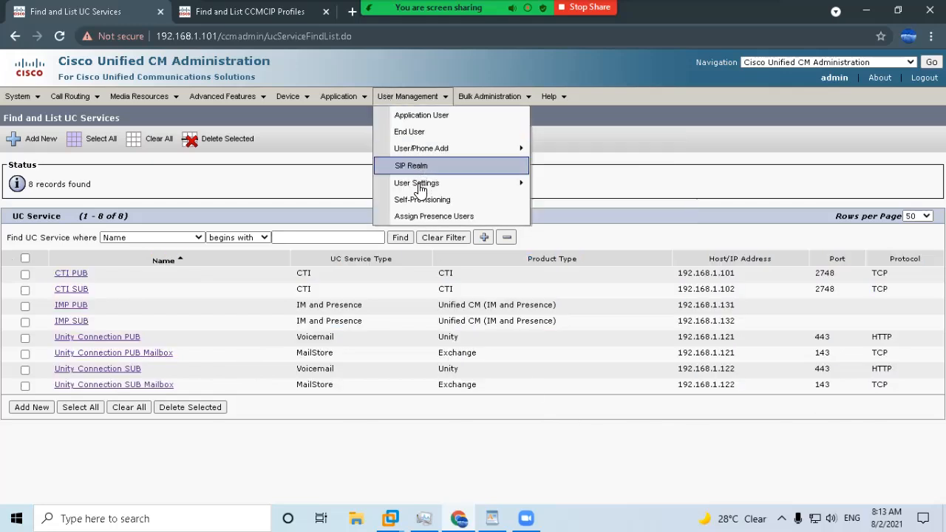
{"action": "mouse_move", "coordinate": [418, 186]}
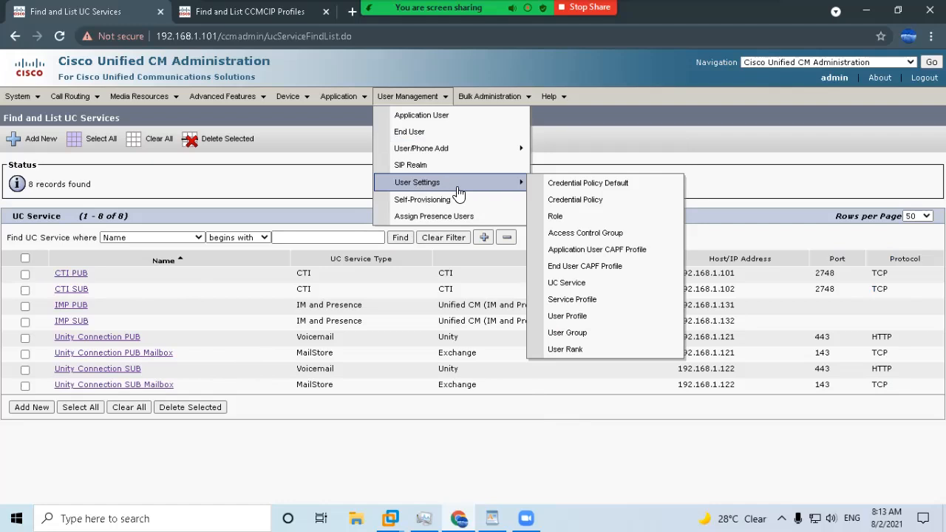
{"action": "left_click", "coordinate": [589, 302]}
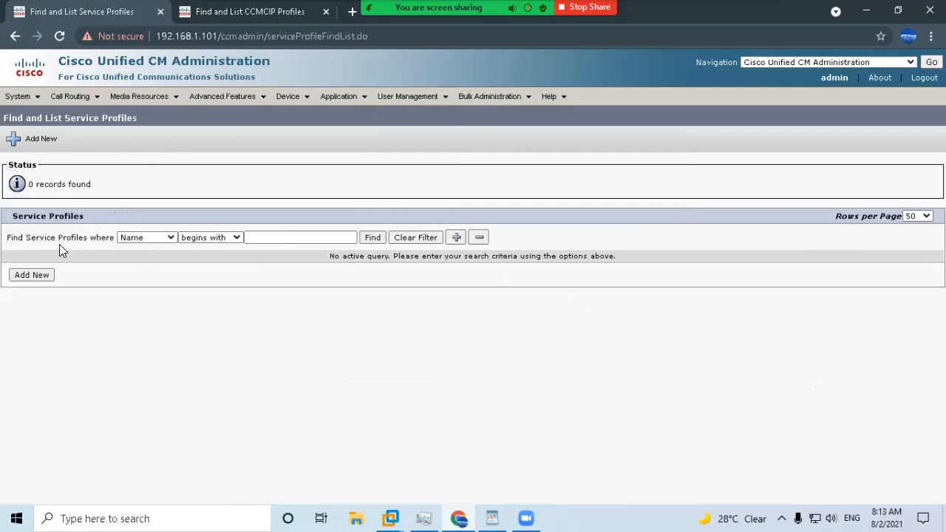
{"action": "left_click_drag", "start_coordinate": [90, 183], "coordinate": [22, 197]}
{"action": "left_click", "coordinate": [93, 314]}
{"action": "left_click", "coordinate": [31, 275]}
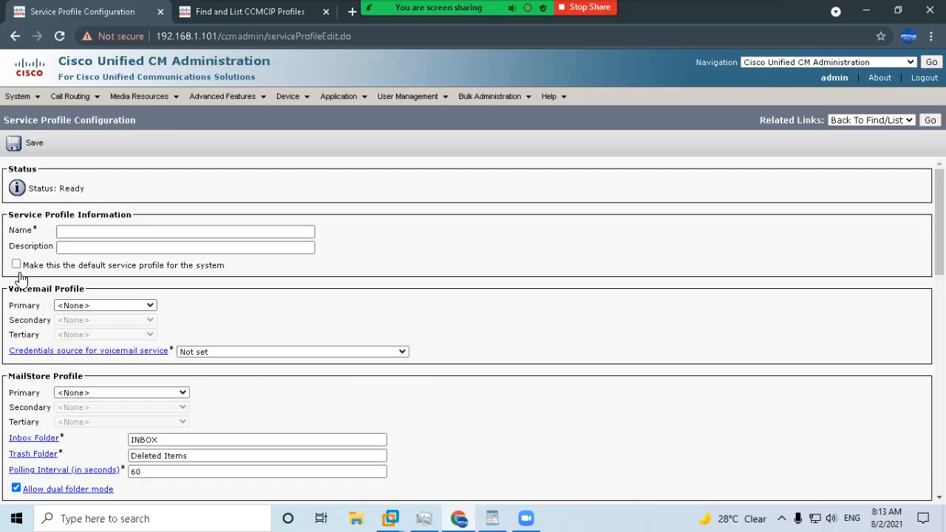
Name and describe the new service profile as IMP Service Profile and make it the system's default service profile
{"action": "left_click", "coordinate": [85, 229]}
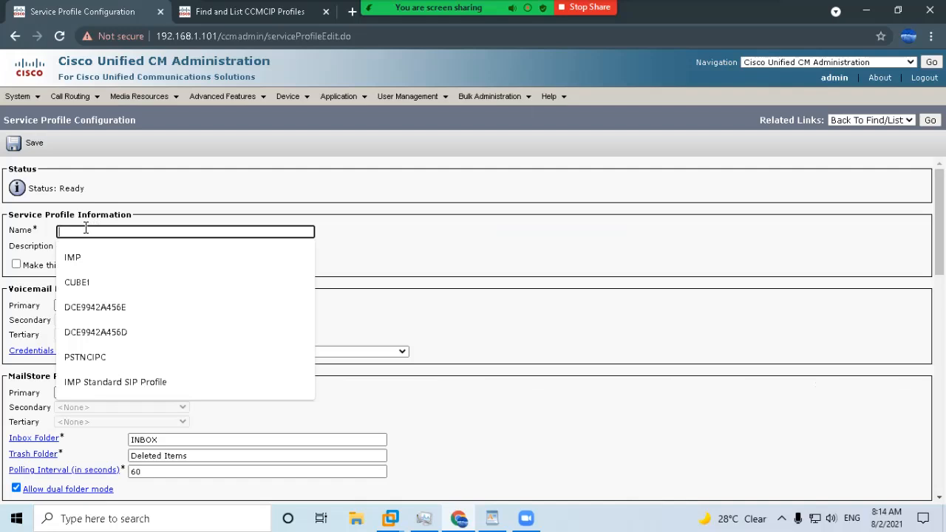
{"action": "type", "text": "IMP Ser"}
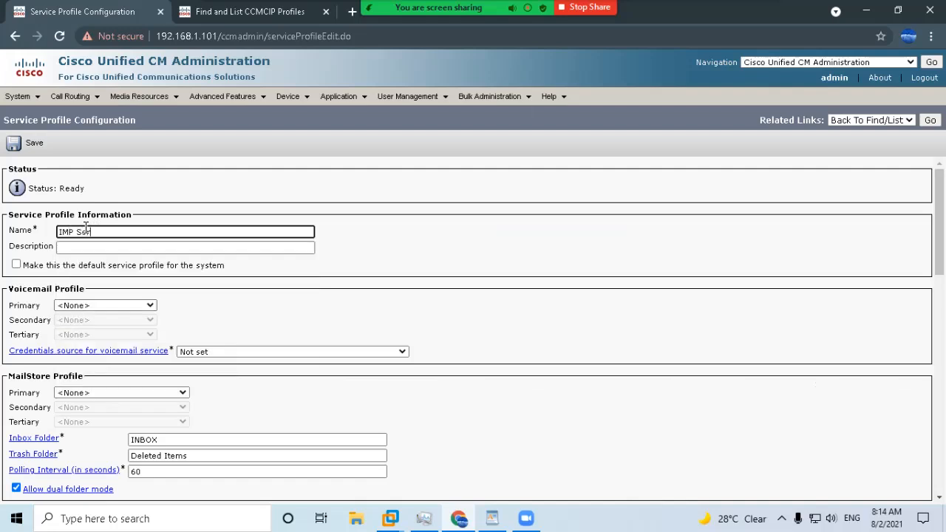
{"action": "type", "text": "vice Profile"}
{"action": "key", "text": "ctrl+a"}
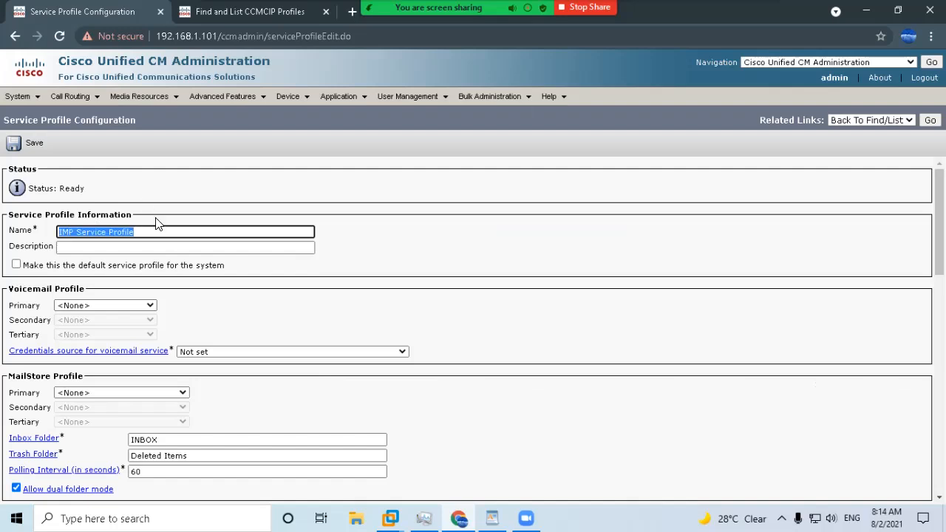
{"action": "key", "text": "ctrl+c"}
{"action": "key", "text": "Tab"}
{"action": "key", "text": "ctrl+v"}
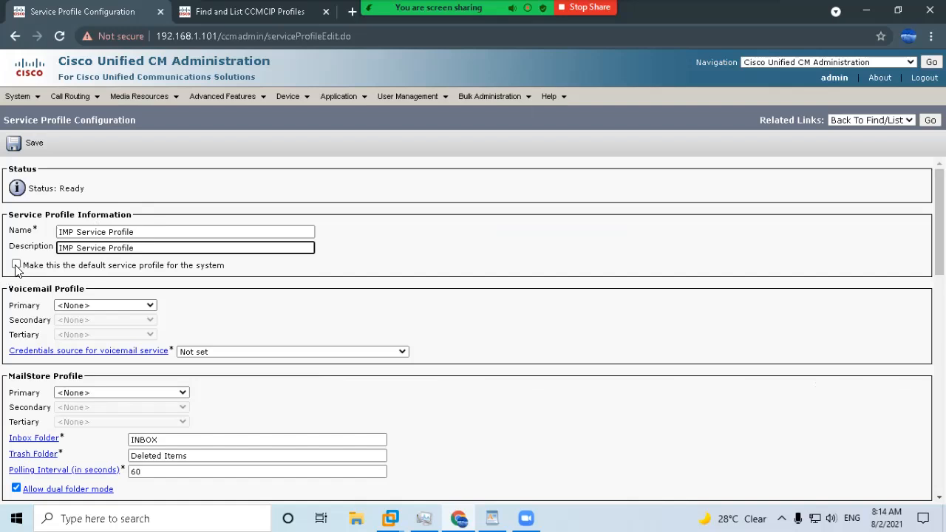
{"action": "left_click", "coordinate": [15, 265]}
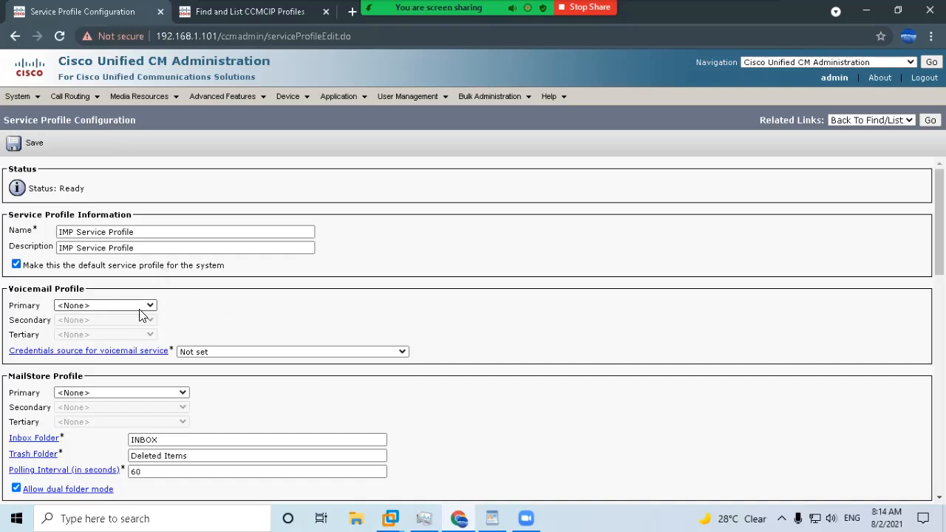
Set the voicemail profile's primary service to Unity Connection PUB and its secondary to Unity Connection SUB
{"action": "left_click", "coordinate": [94, 304]}
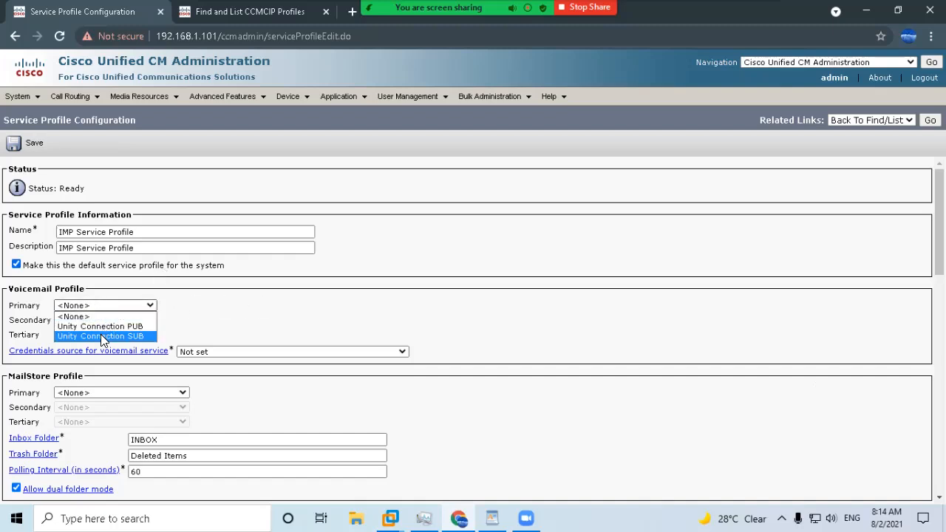
{"action": "left_click", "coordinate": [102, 326]}
{"action": "left_click", "coordinate": [71, 319]}
{"action": "left_click", "coordinate": [225, 311]}
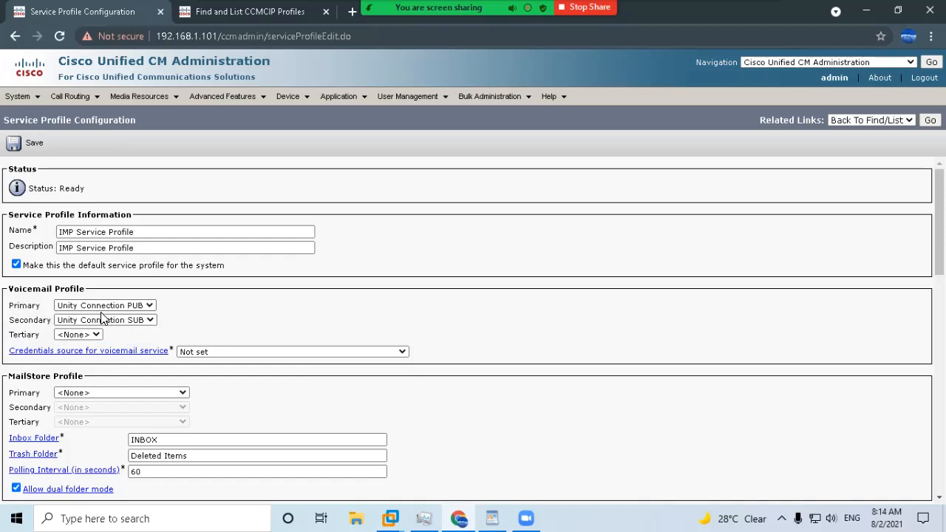
Set the credentials source for the voicemail service to Unified CM - IM and Presence
{"action": "scroll", "coordinate": [94, 326], "scroll_direction": "down", "scroll_amount": 1}
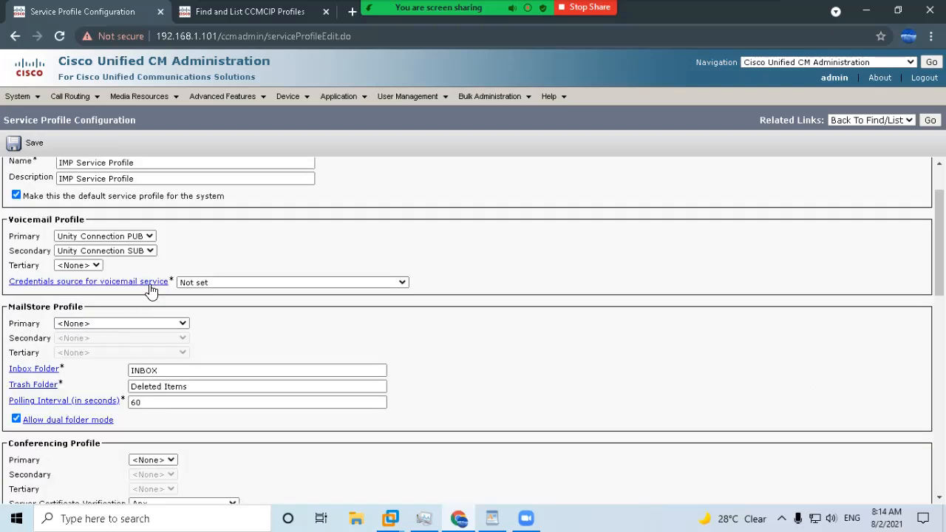
{"action": "scroll", "coordinate": [78, 318], "scroll_direction": "down", "scroll_amount": 1}
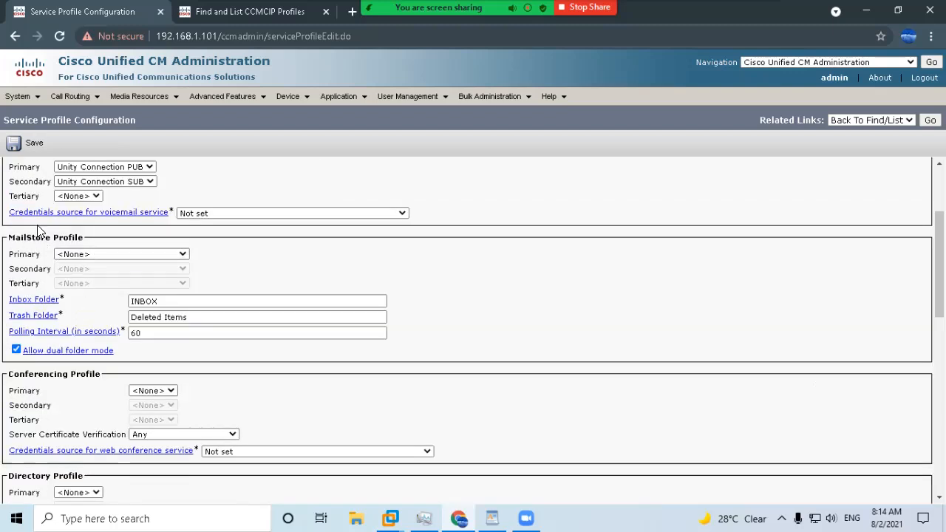
{"action": "left_click", "coordinate": [219, 212]}
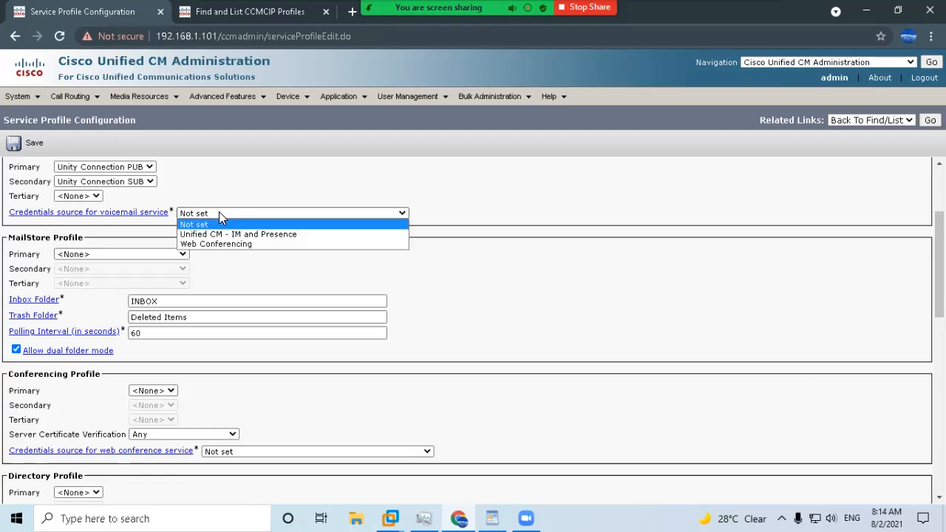
{"action": "left_click", "coordinate": [222, 234]}
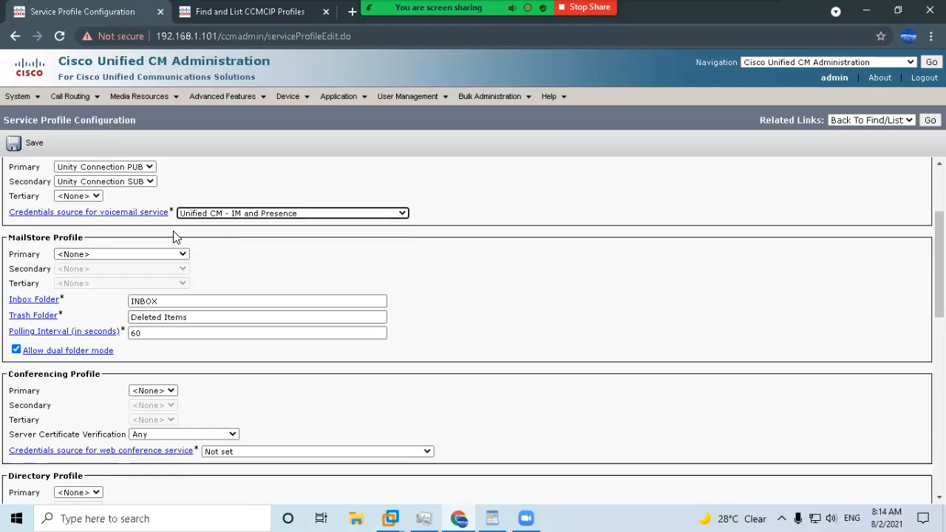
{"action": "left_click", "coordinate": [236, 216]}
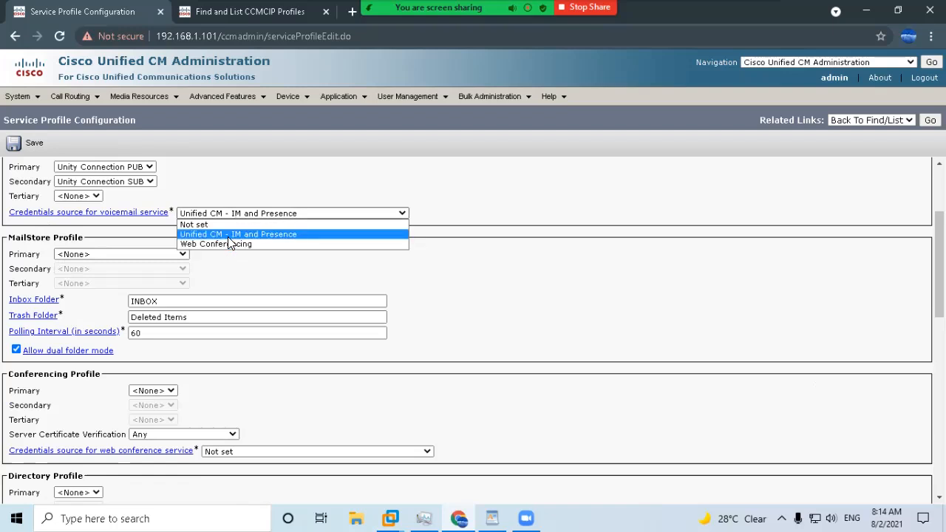
{"action": "left_click", "coordinate": [237, 235]}
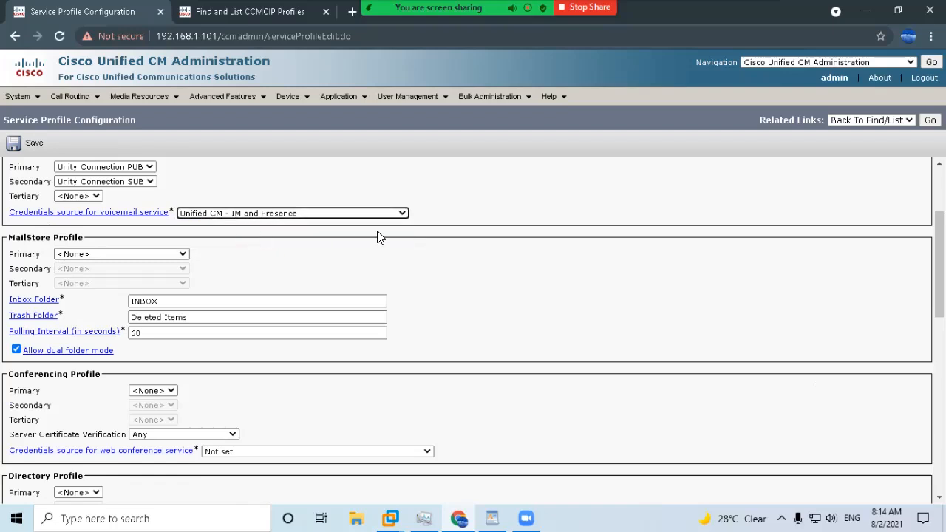
{"action": "left_click", "coordinate": [224, 213]}
{"action": "left_click", "coordinate": [224, 213]}
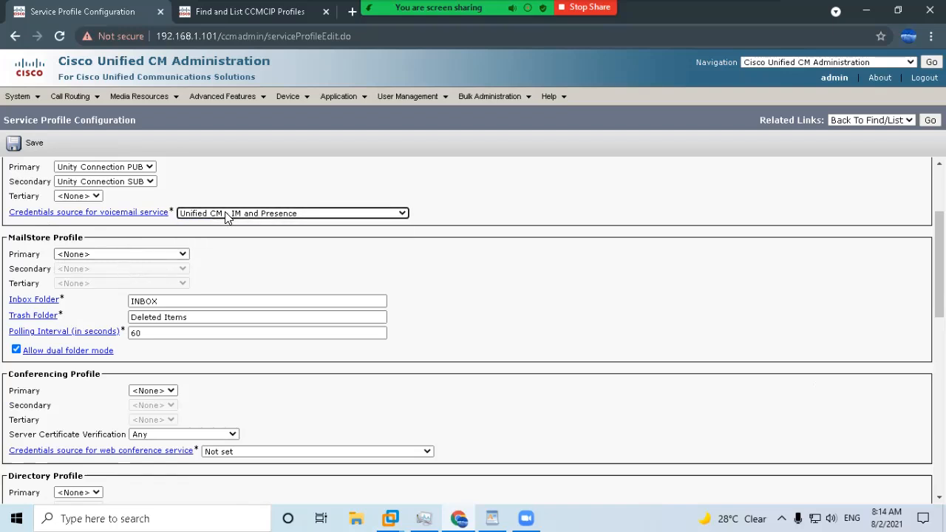
Set the MailStore profile's primary service to Unity Connection PUB Mailbox and its secondary to Unity Connection SUB Mailbox
{"action": "left_click", "coordinate": [80, 253]}
{"action": "left_click", "coordinate": [96, 276]}
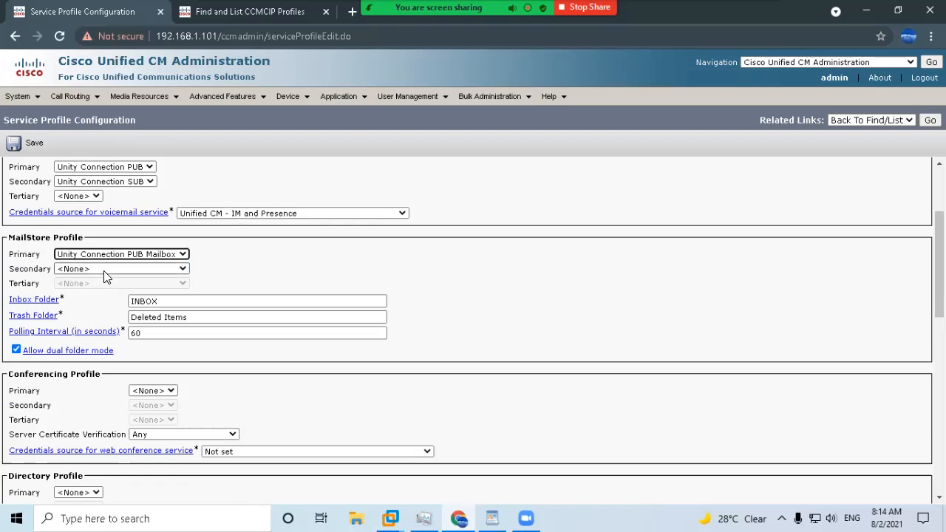
{"action": "left_click", "coordinate": [70, 270]}
{"action": "left_click", "coordinate": [96, 289]}
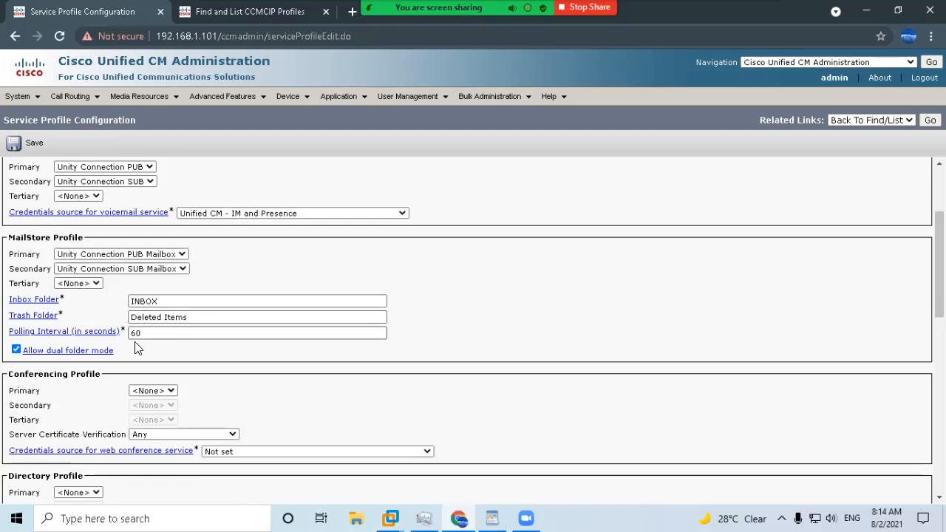
{"action": "scroll", "coordinate": [152, 331], "scroll_direction": "down", "scroll_amount": 1}
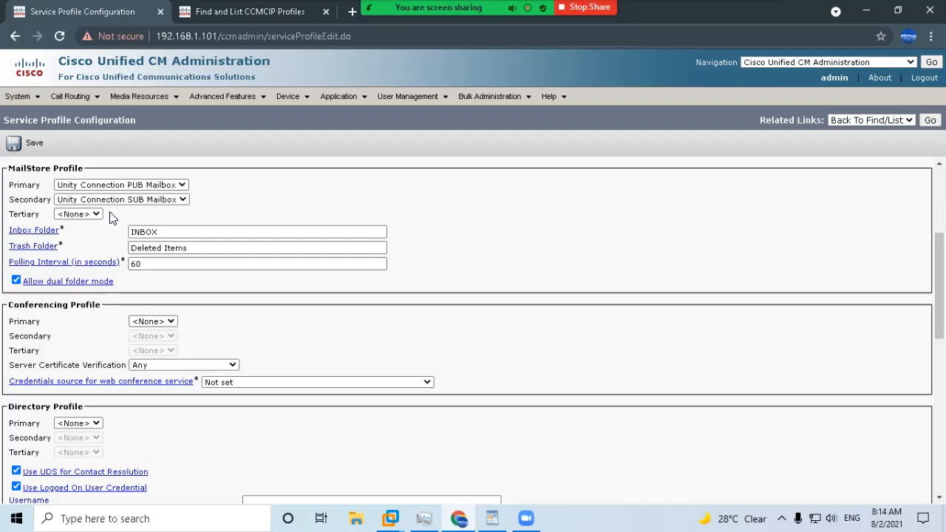
{"action": "left_click_drag", "start_coordinate": [169, 232], "coordinate": [105, 238]}
{"action": "left_click", "coordinate": [422, 255]}
Turn off Use Logged On User Credential in the directory profile
{"action": "scroll", "coordinate": [256, 303], "scroll_direction": "down", "scroll_amount": 1}
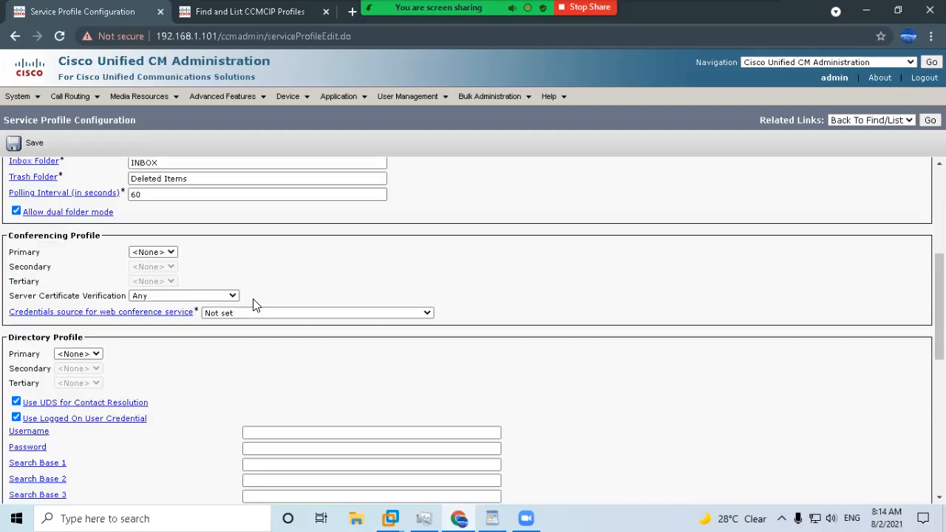
{"action": "left_click", "coordinate": [154, 260]}
{"action": "scroll", "coordinate": [233, 260], "scroll_direction": "down", "scroll_amount": 2}
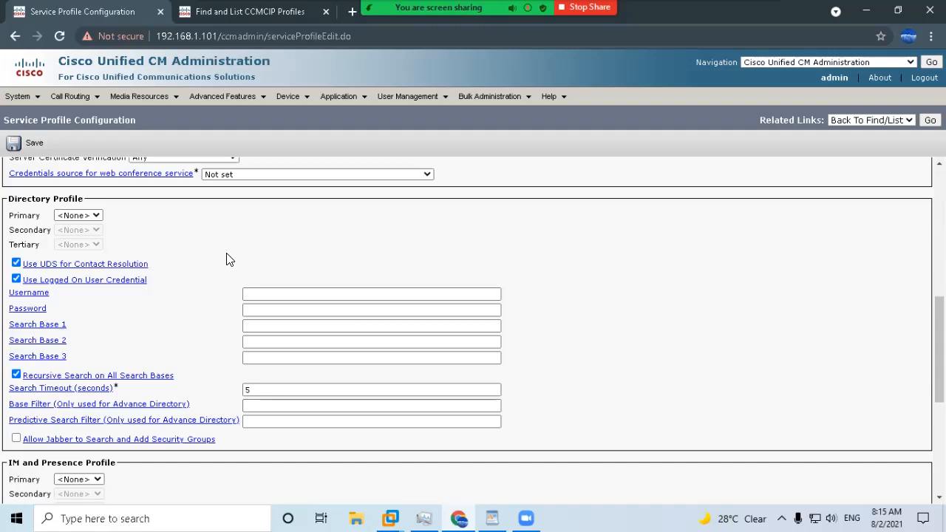
{"action": "left_click", "coordinate": [66, 215]}
{"action": "left_click", "coordinate": [66, 215]}
{"action": "left_click", "coordinate": [16, 280]}
Set the IM and Presence profile's primary service to IMP PUB and its secondary to IMP SUB
{"action": "scroll", "coordinate": [169, 278], "scroll_direction": "down", "scroll_amount": 2}
{"action": "scroll", "coordinate": [170, 281], "scroll_direction": "down", "scroll_amount": 2}
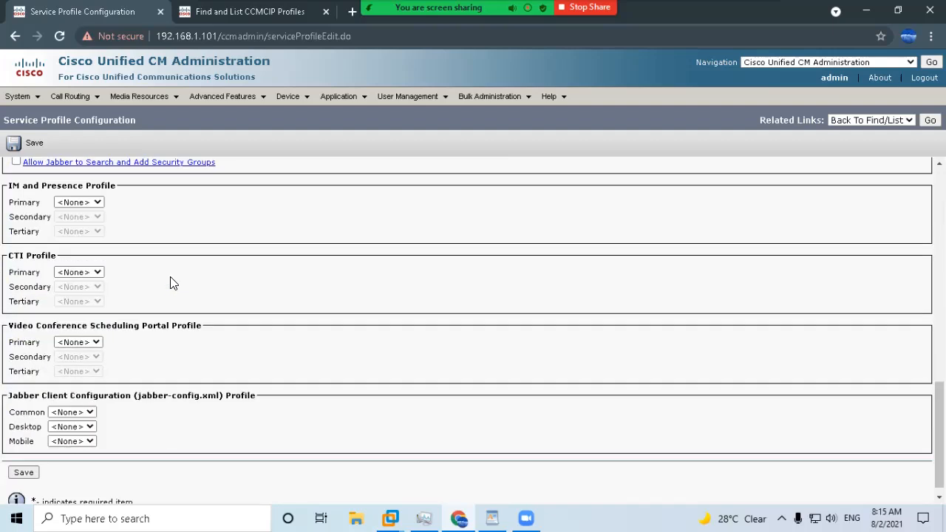
{"action": "left_click", "coordinate": [74, 202]}
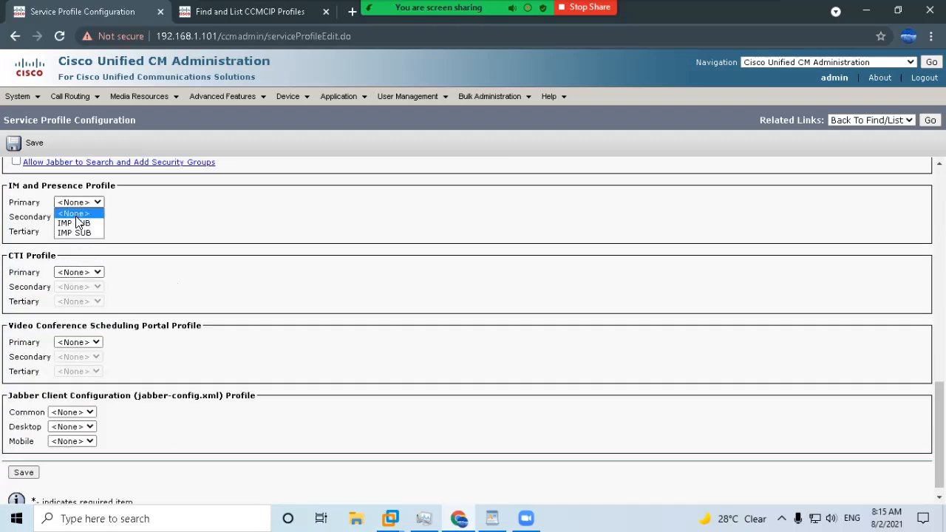
{"action": "left_click", "coordinate": [72, 223]}
{"action": "left_click", "coordinate": [71, 218]}
{"action": "left_click", "coordinate": [74, 235]}
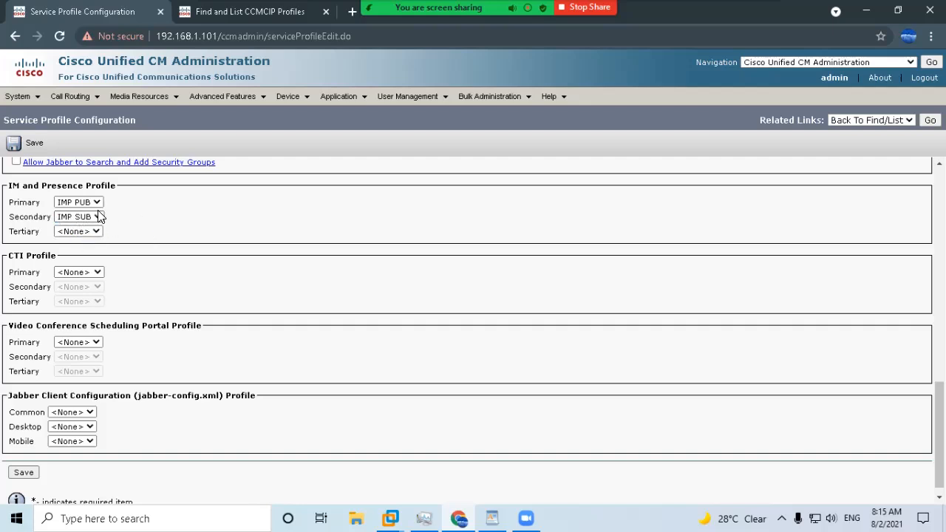
Set the CTI profile's primary service to CTI SUB and its secondary to CTI PUB
{"action": "left_click", "coordinate": [81, 273]}
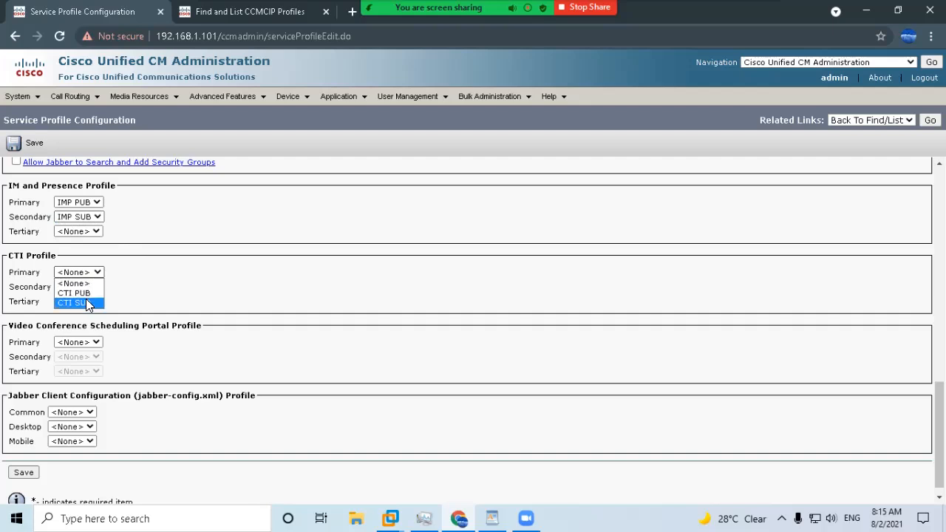
{"action": "left_click", "coordinate": [83, 303]}
{"action": "left_click", "coordinate": [80, 285]}
{"action": "left_click", "coordinate": [80, 308]}
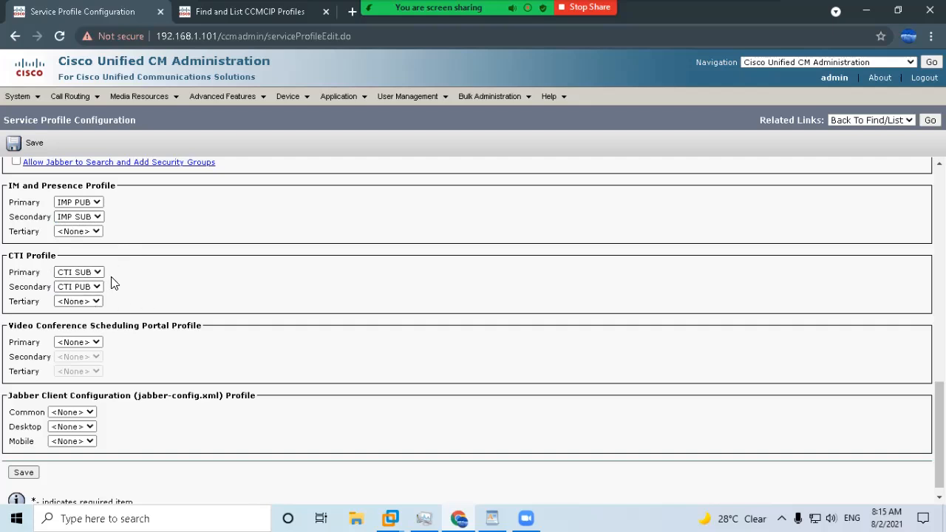
Review the service profile's directory, IM and Presence and CTI settings and save the profile
{"action": "scroll", "coordinate": [167, 311], "scroll_direction": "down", "scroll_amount": 1}
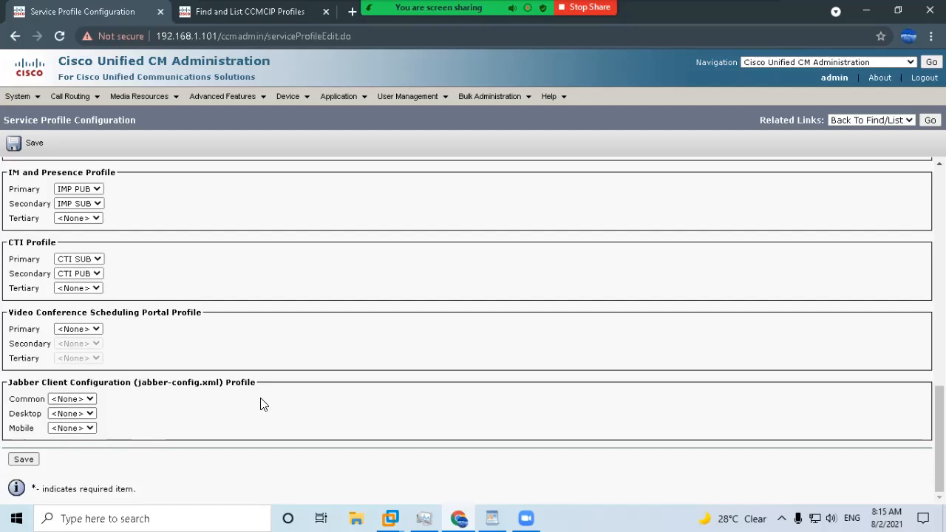
{"action": "scroll", "coordinate": [259, 404], "scroll_direction": "up", "scroll_amount": 8}
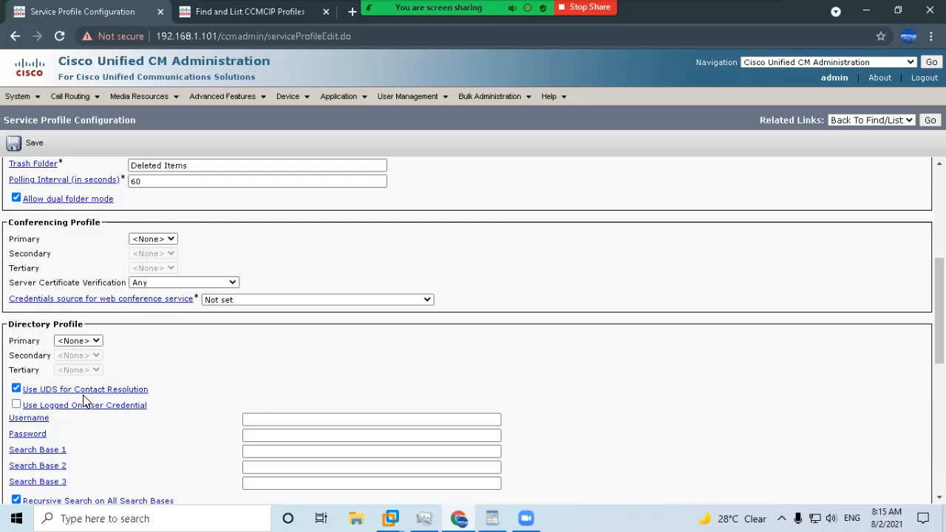
{"action": "scroll", "coordinate": [29, 458], "scroll_direction": "down", "scroll_amount": 8}
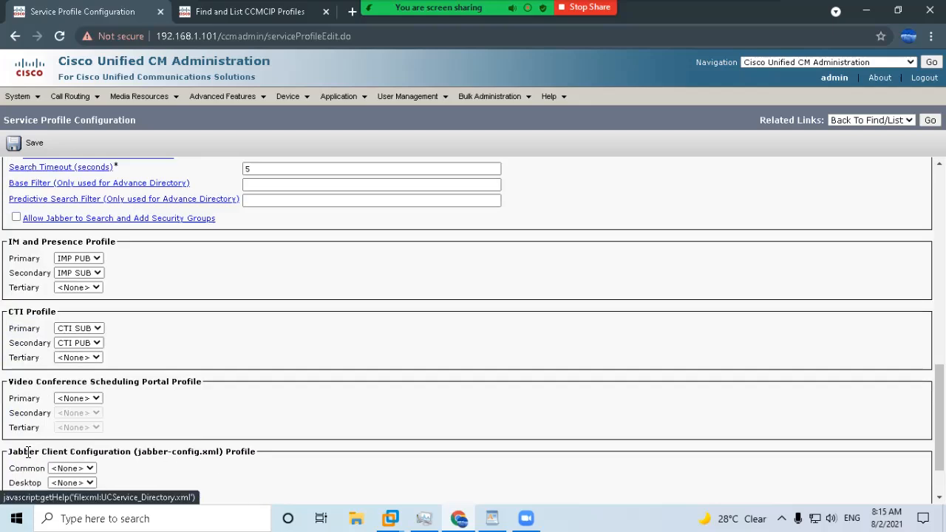
{"action": "left_click", "coordinate": [22, 459]}
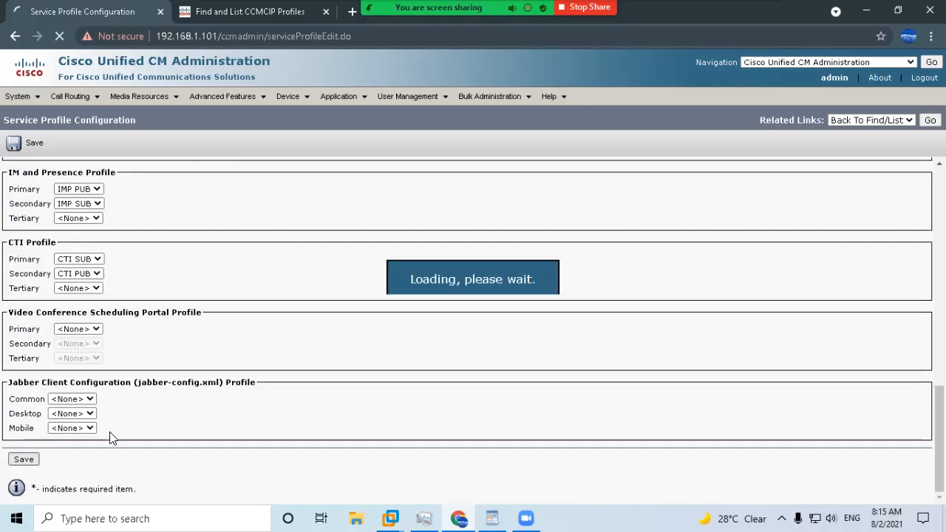